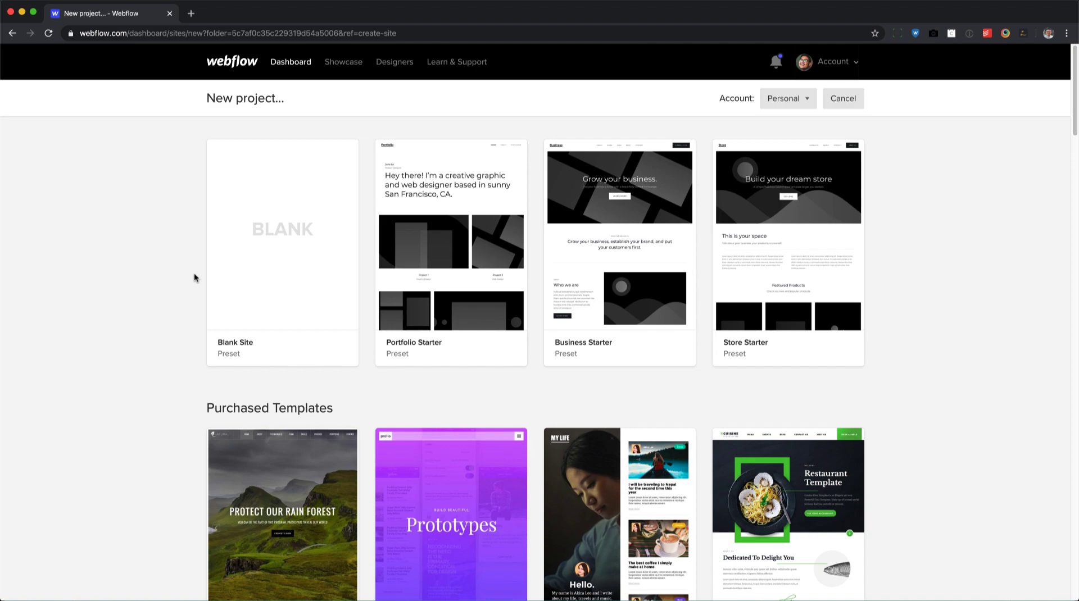
Pick the free Toystore template and create the project under its suggested name.
scroll(194, 277, down, 10)
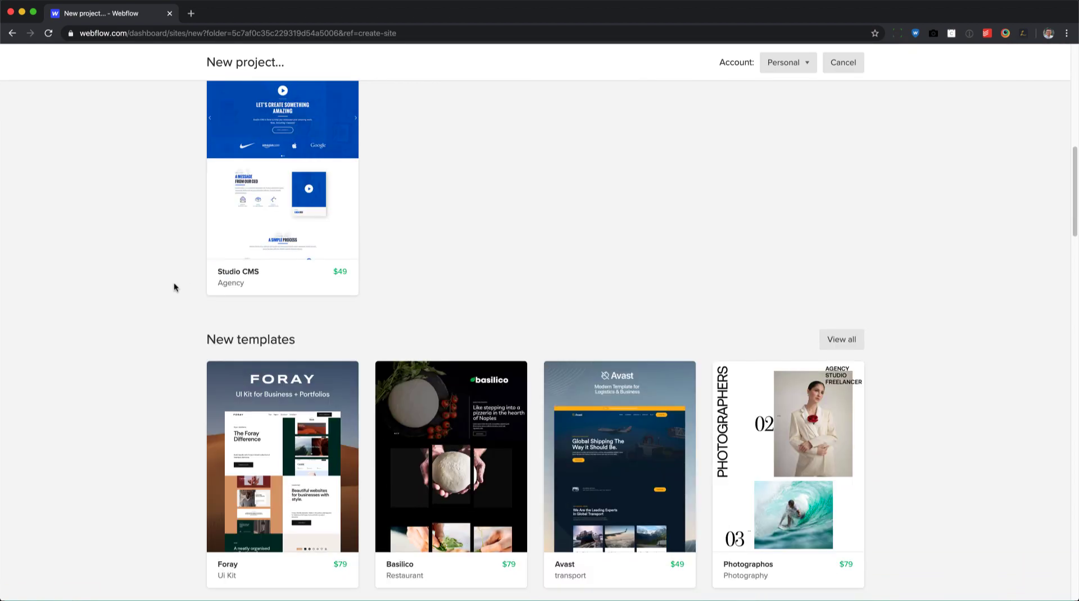
scroll(174, 284, up, 10)
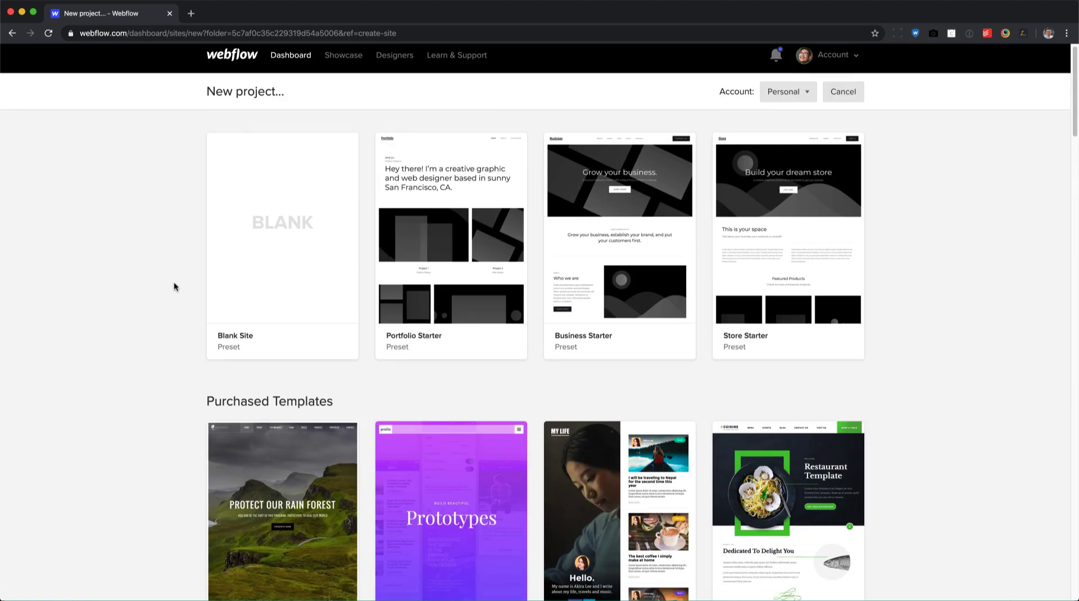
scroll(173, 287, down, 15)
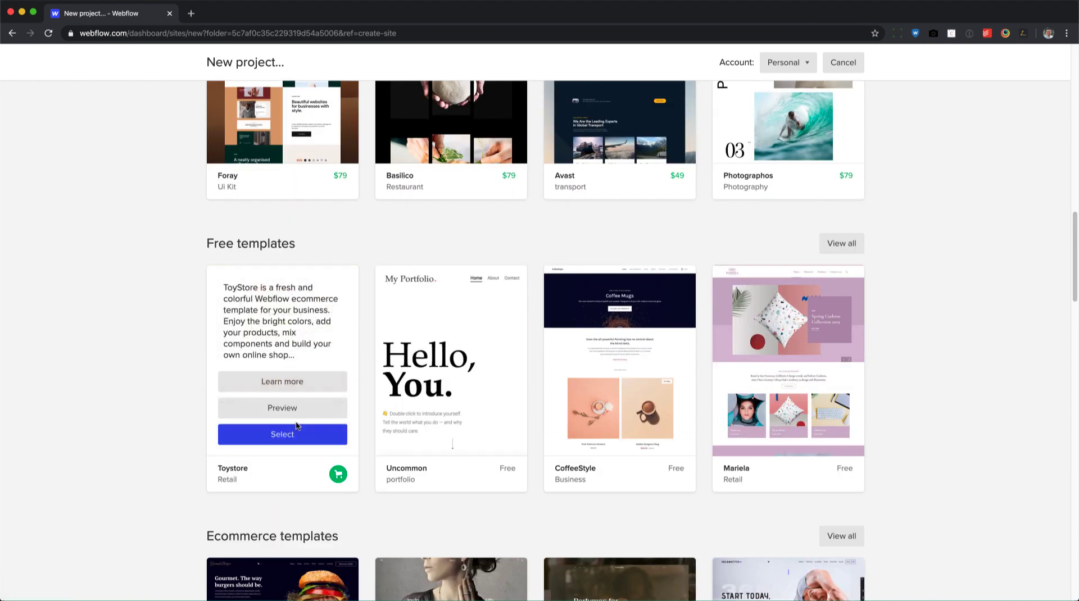
click(288, 436)
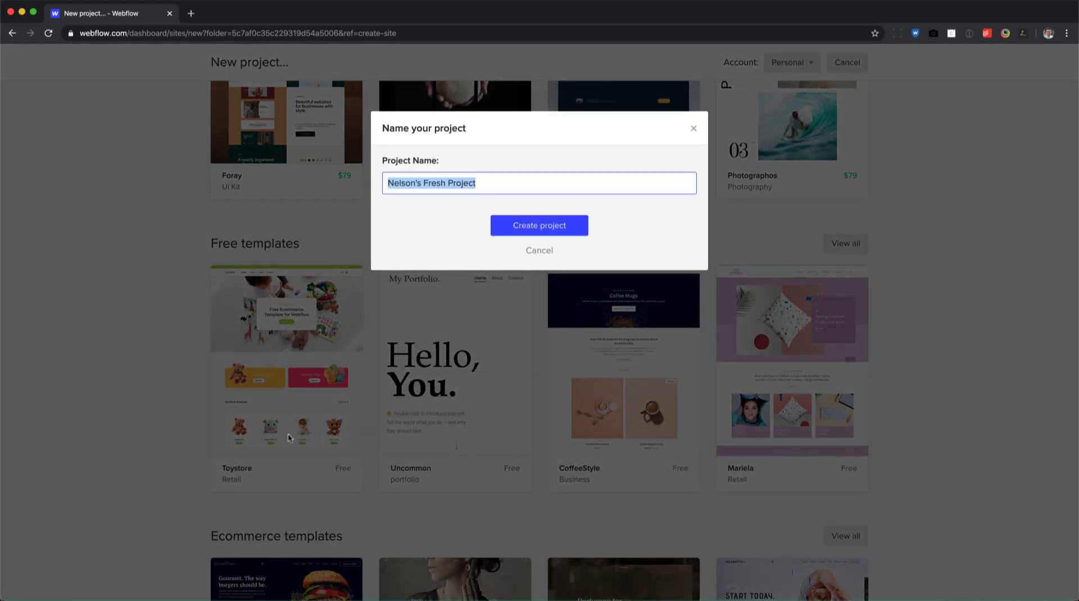
key(Return)
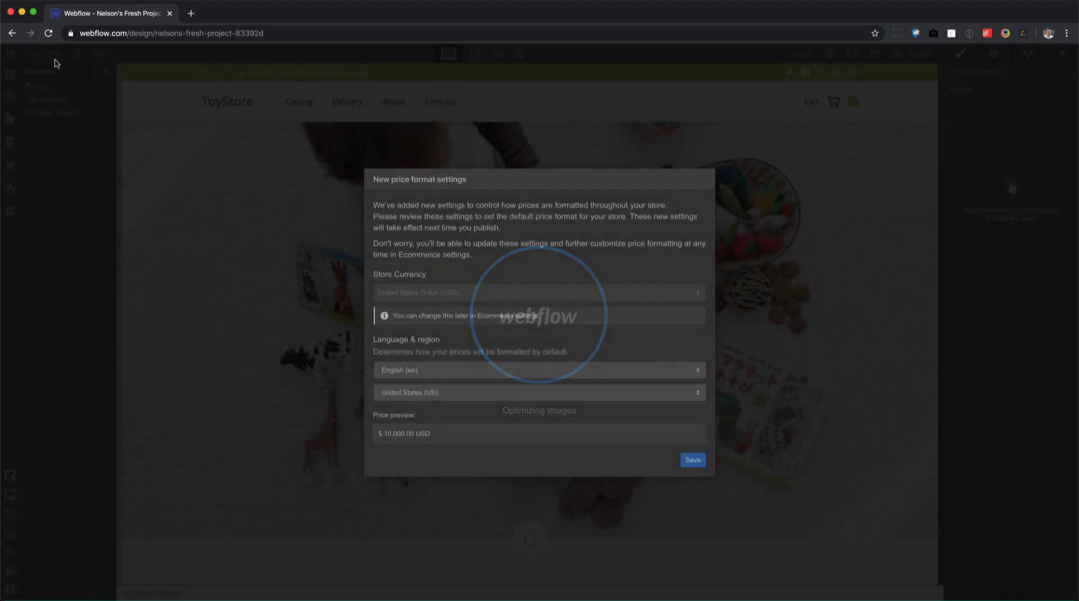
Save the store's price format and go to the Products Template page showing Caterpillar.
click(693, 460)
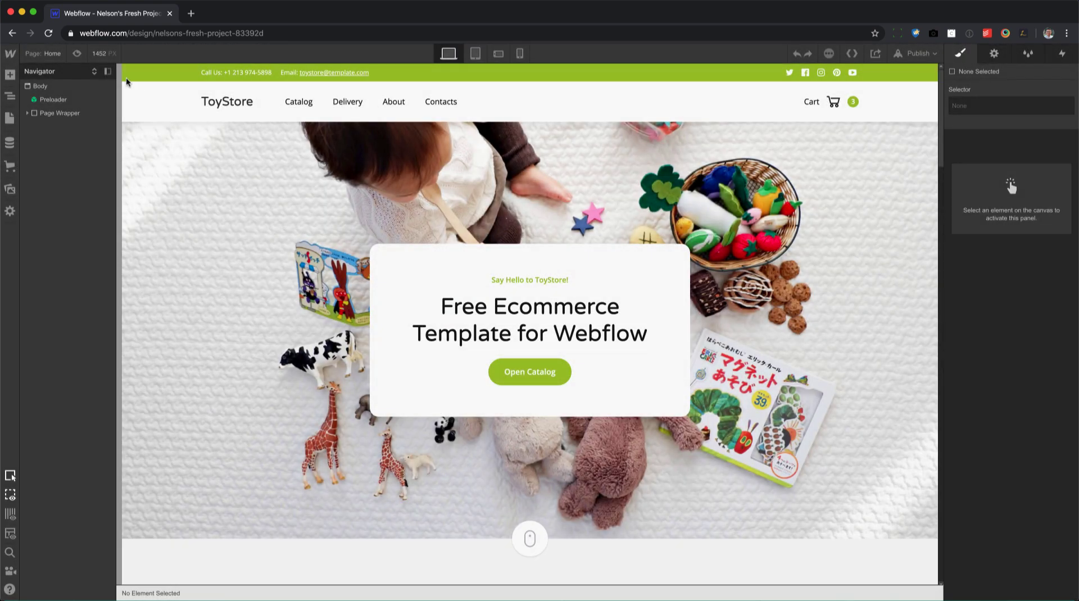
click(45, 56)
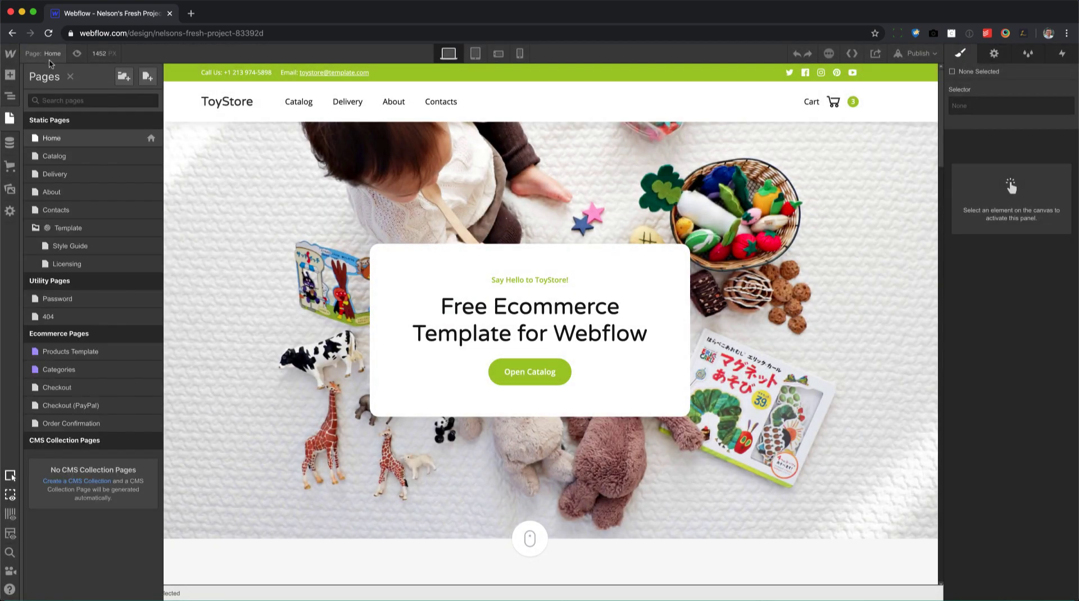
click(87, 350)
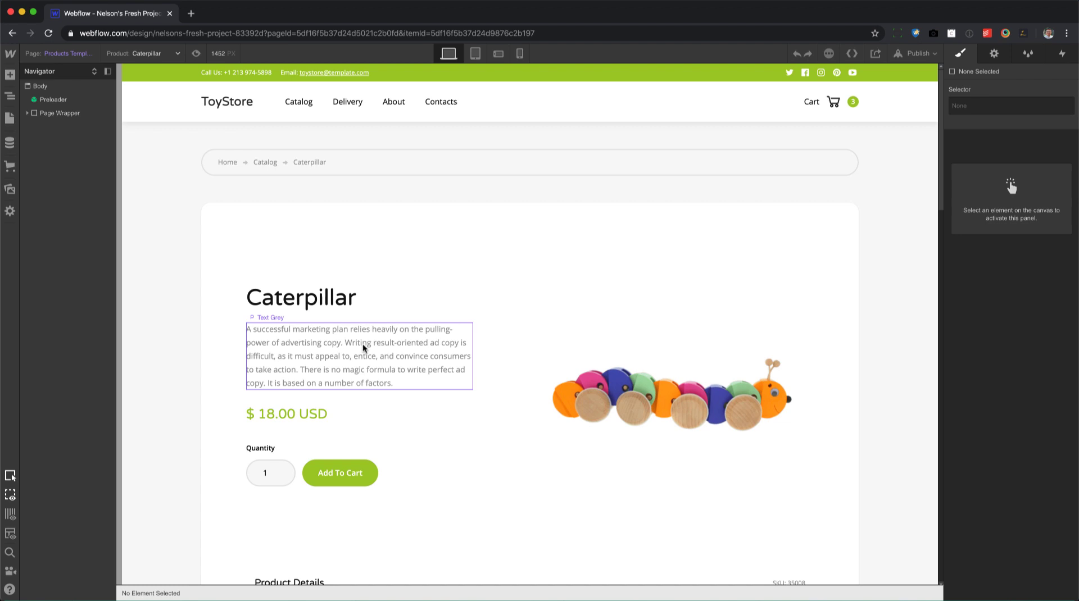
Inspect Product Info, Product and Product Image Wrapper in the Navigator, then reselect Product.
click(354, 239)
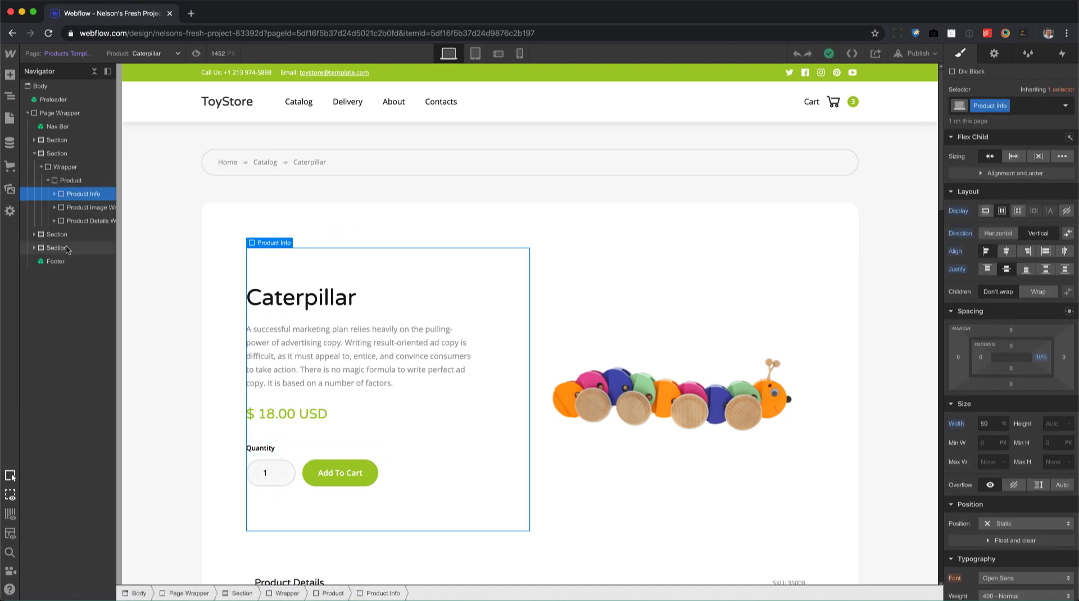
click(88, 183)
click(48, 181)
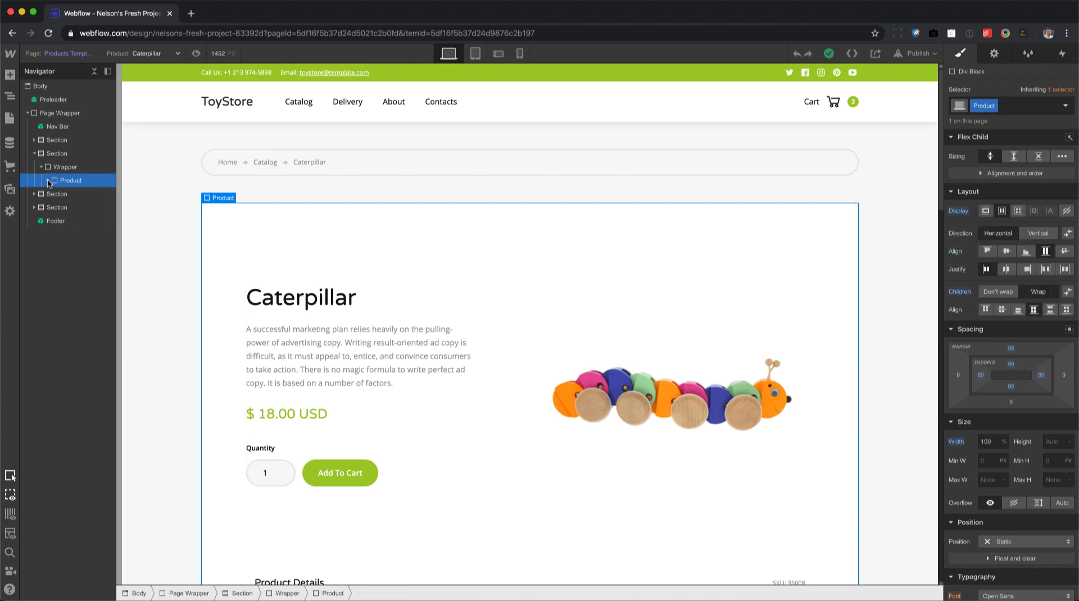
click(48, 181)
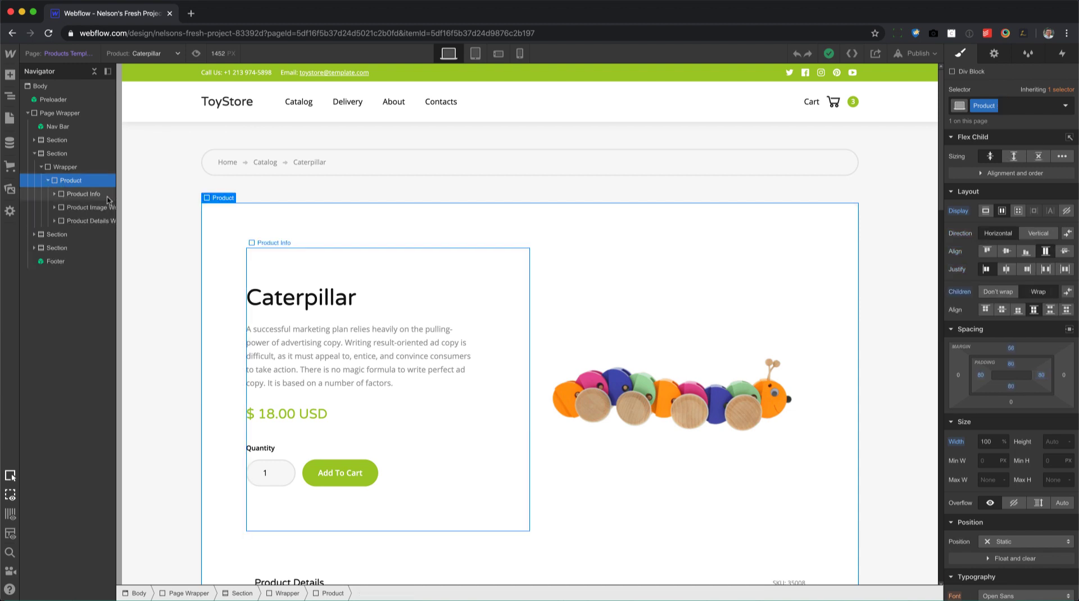
click(95, 209)
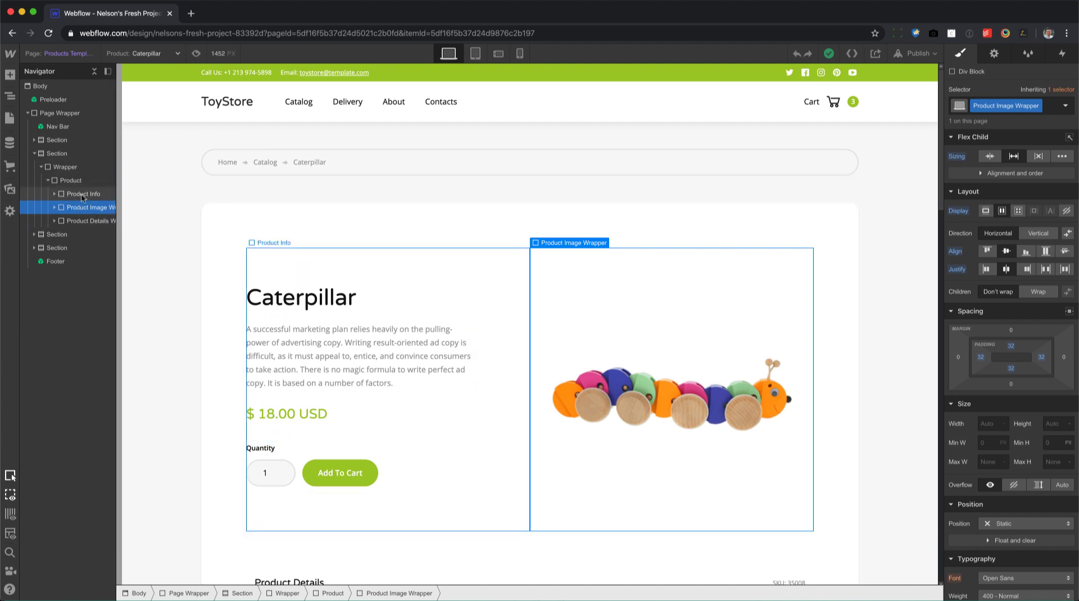
click(72, 180)
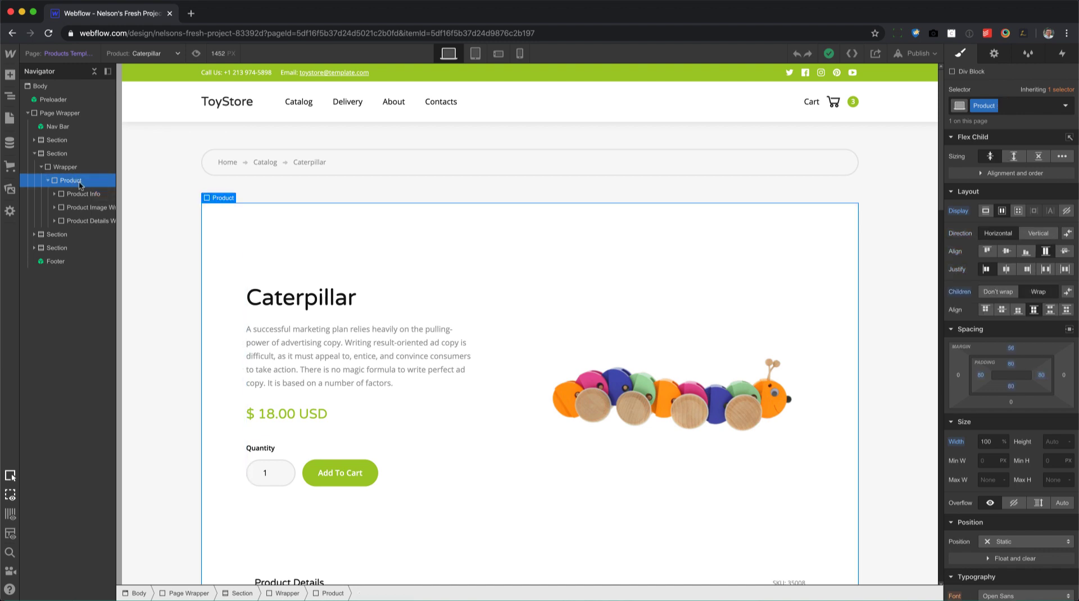
Add a Div Block first in Product: absolute, top-left, 50% wide, 500px tall.
key(a)
drag(46, 276, 88, 196)
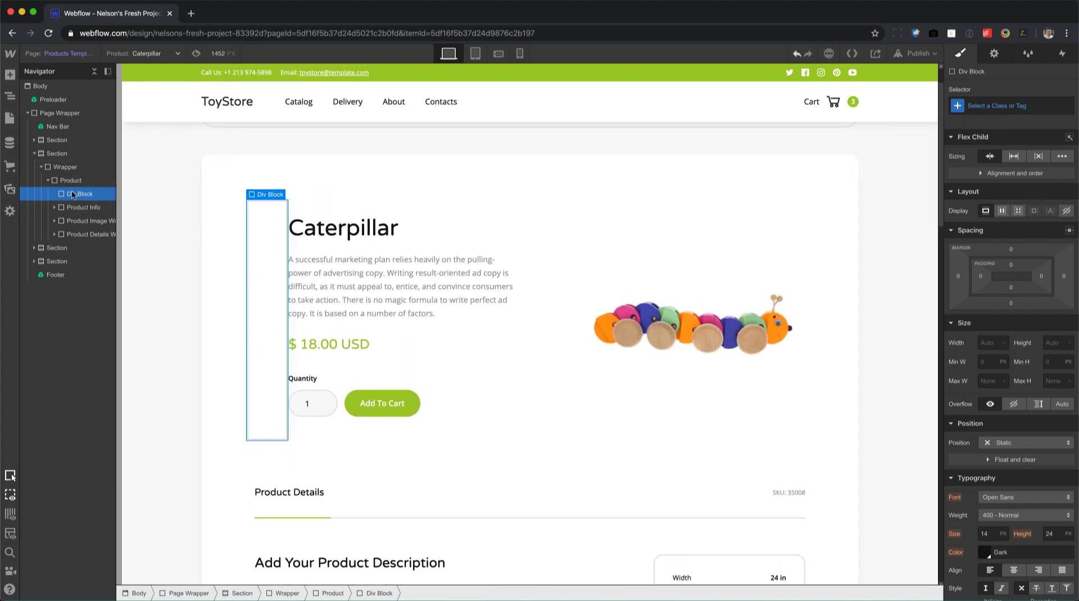
click(1013, 442)
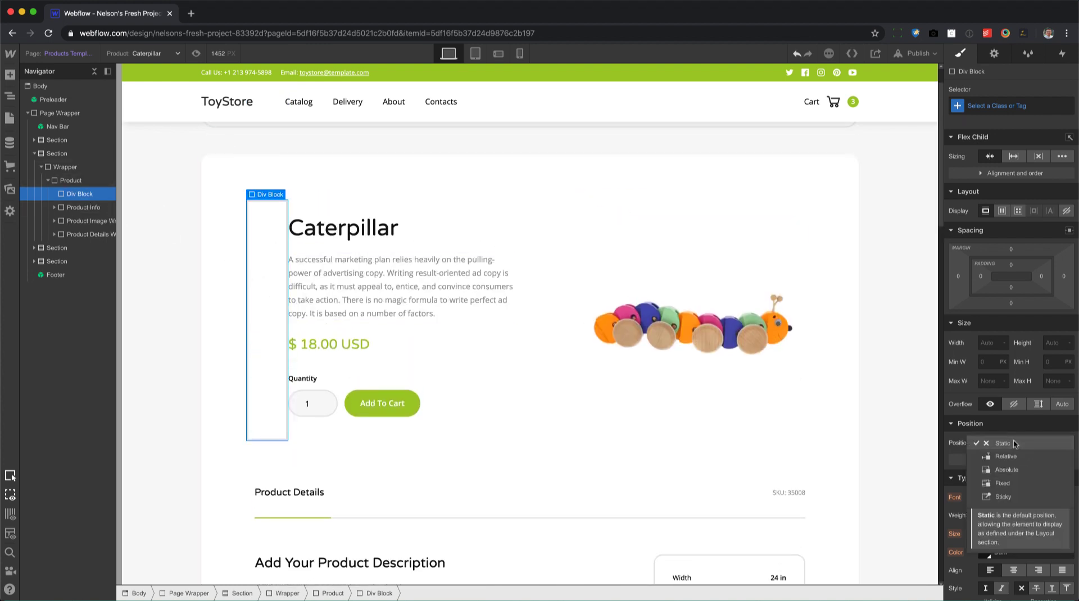
click(1005, 469)
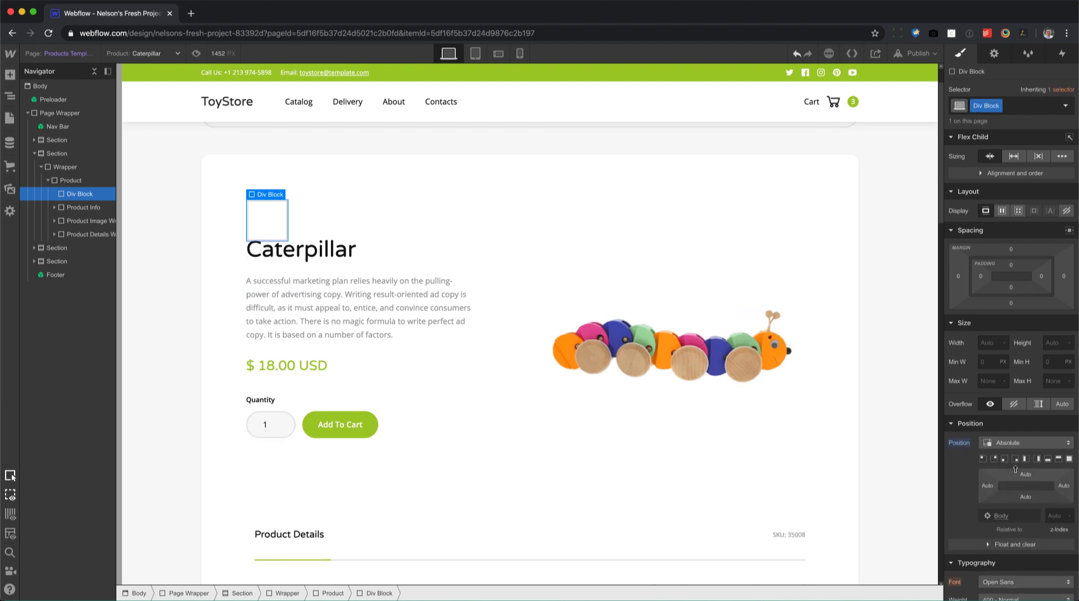
click(983, 458)
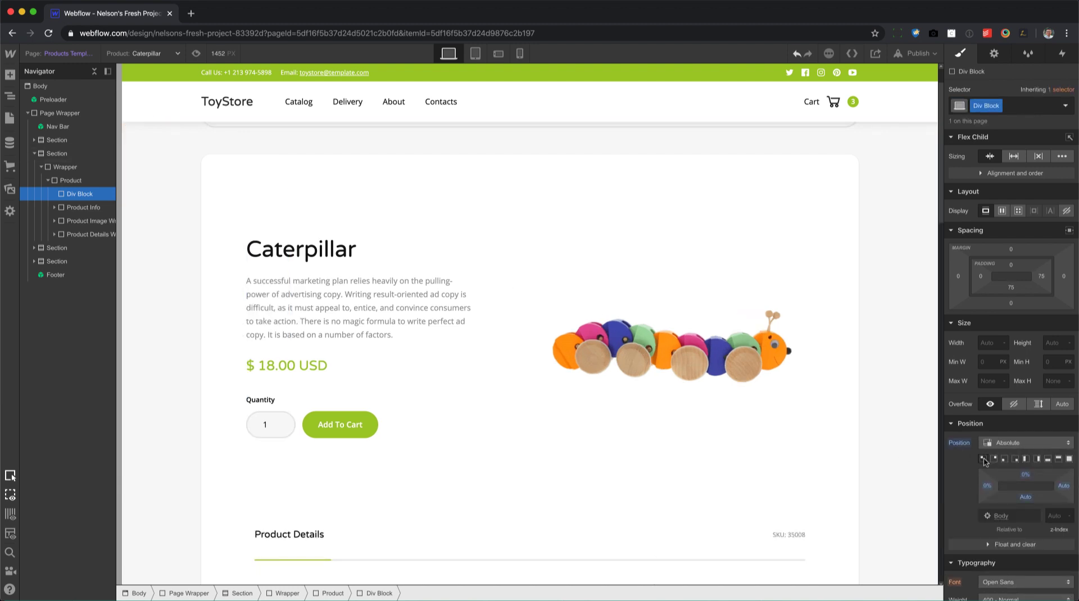
click(988, 344)
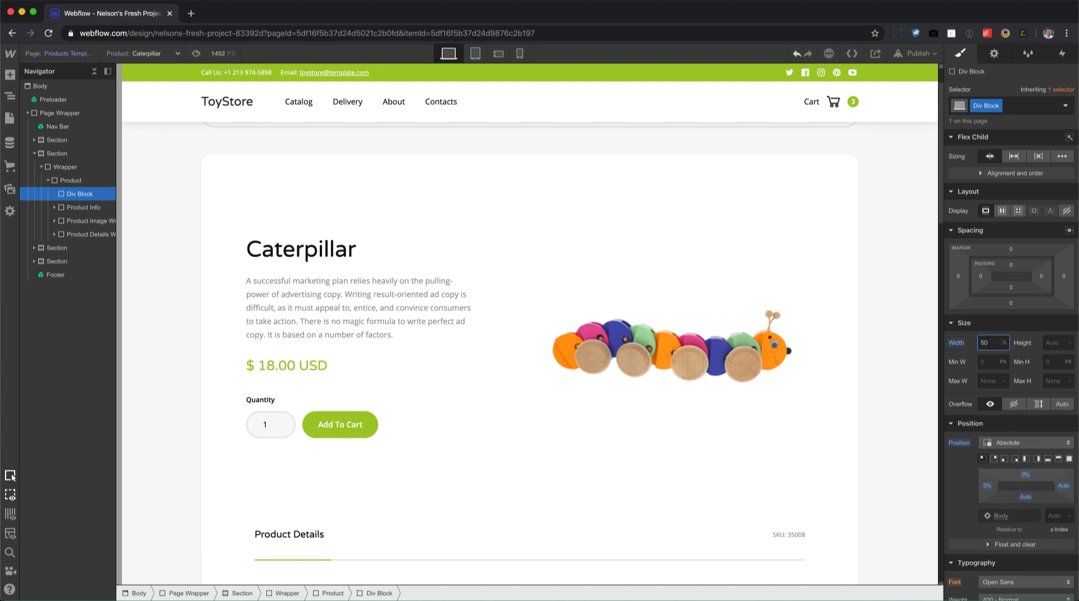
click(1051, 340)
text(500)
key(Return)
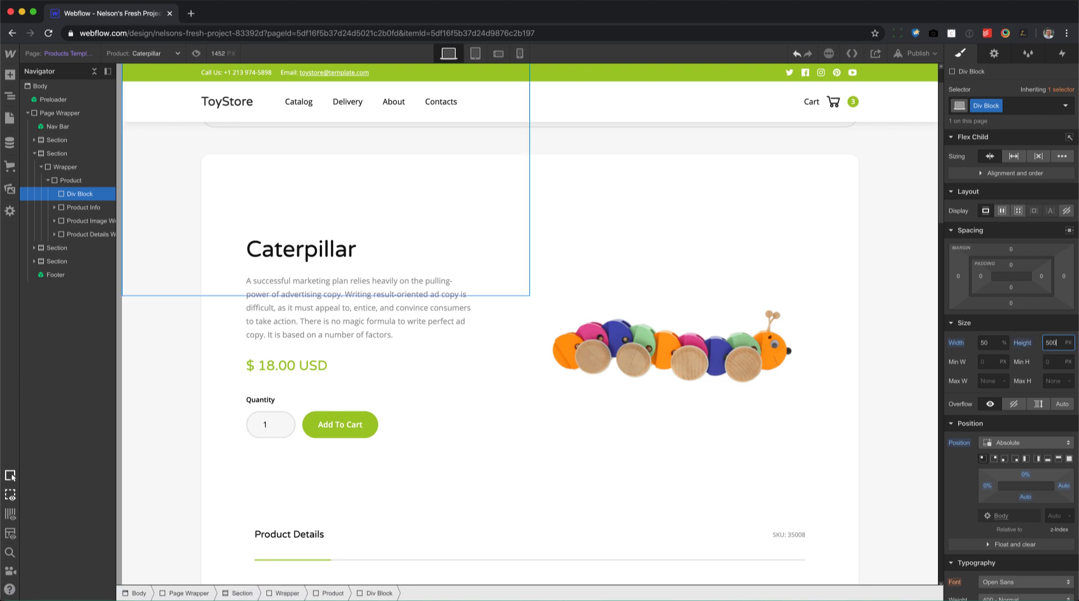
Give the Div Block a 1px #dfdfdf border and a white background.
scroll(1024, 446, down, 7)
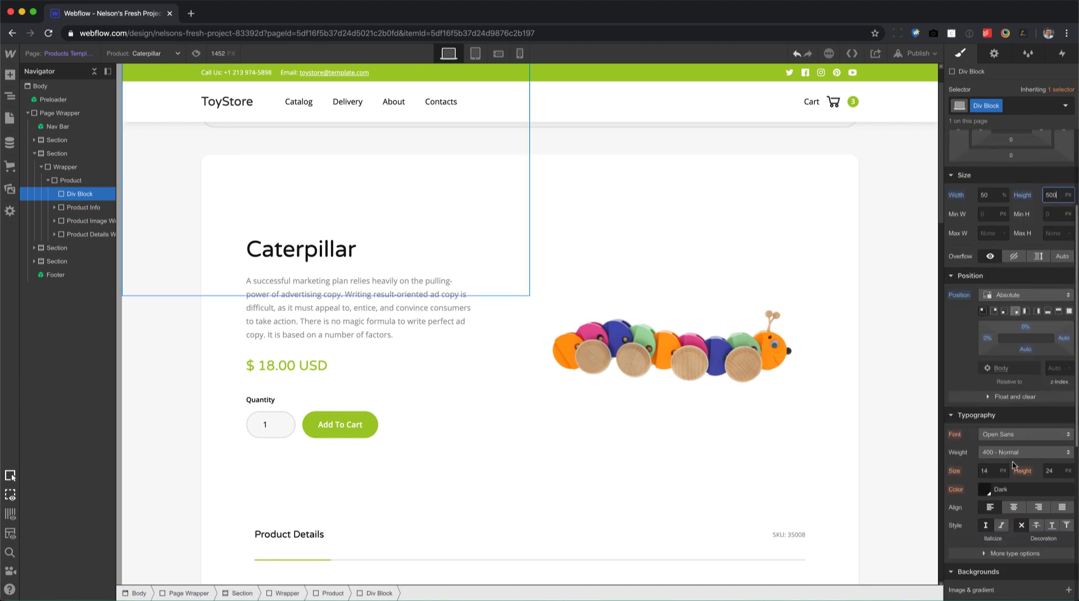
scroll(1014, 465, down, 2)
scroll(1013, 464, down, 5)
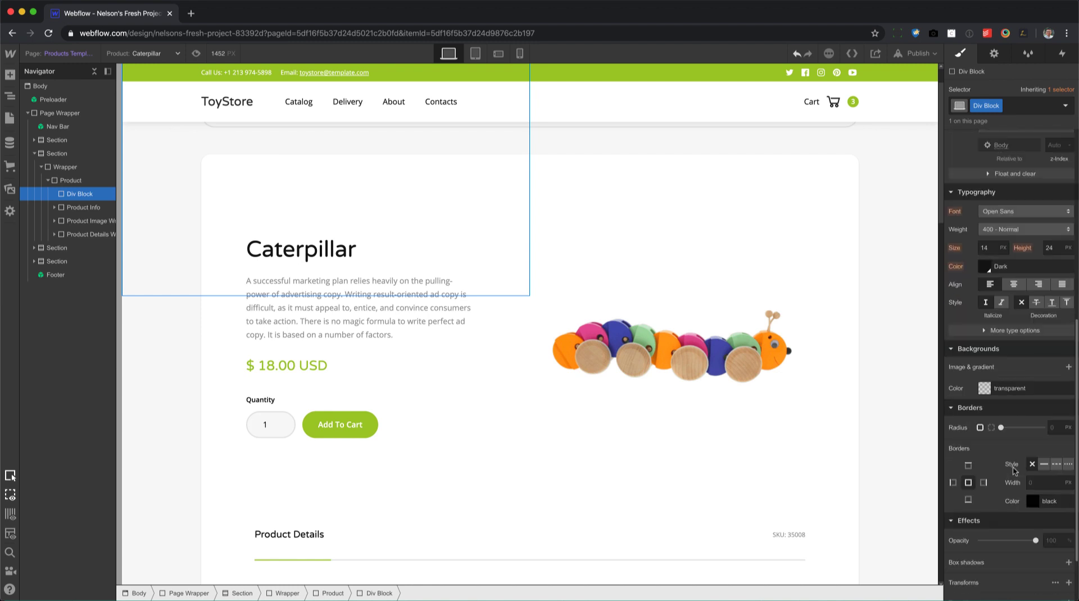
click(1053, 469)
click(1032, 501)
drag(980, 348, 927, 314)
click(935, 315)
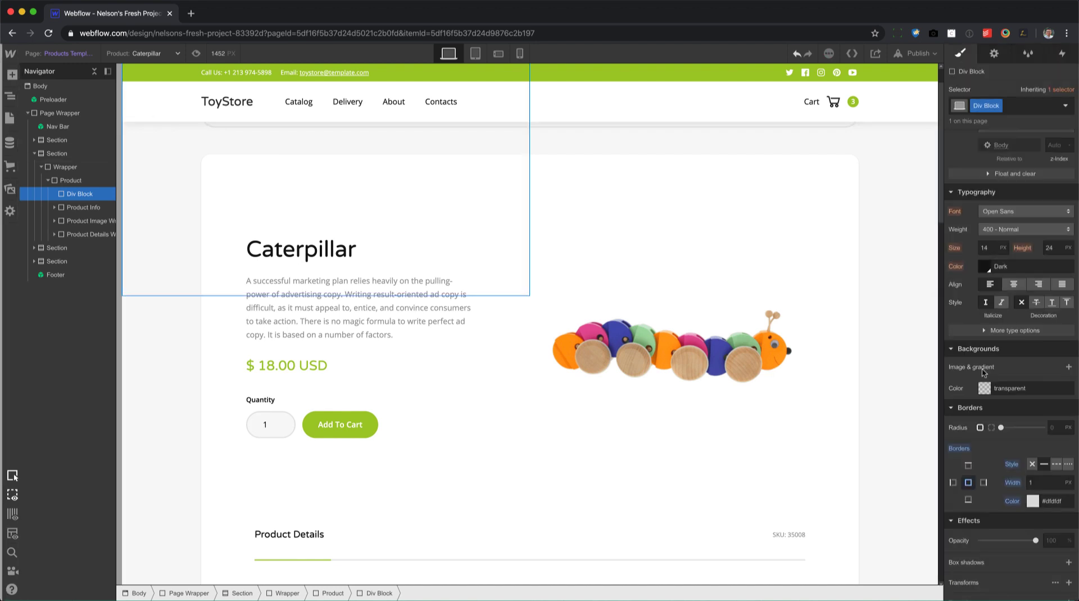
double_click(1008, 387)
text(white)
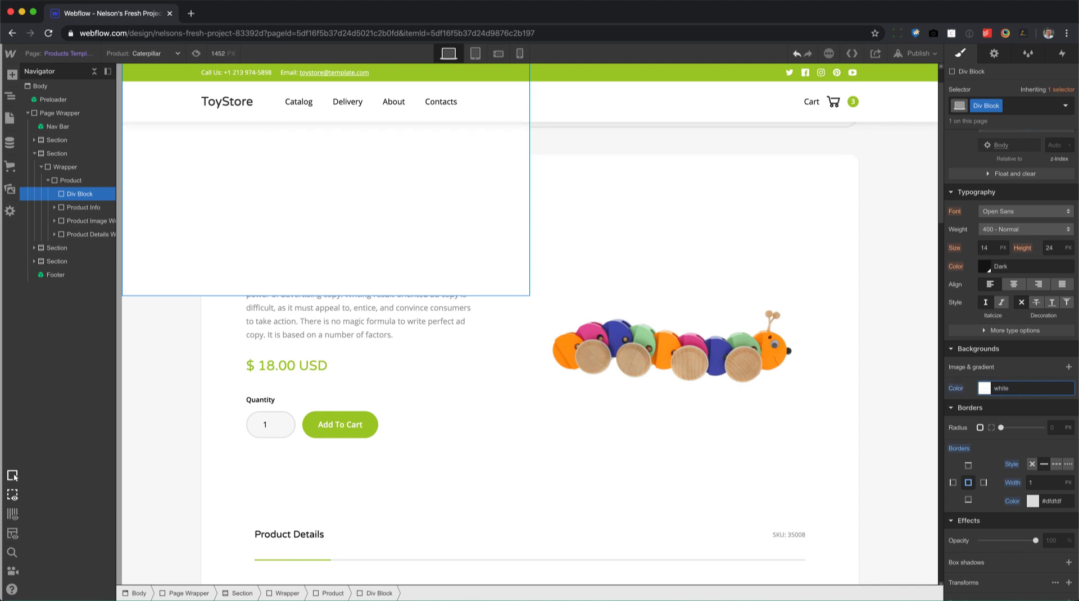
scroll(987, 355, up, 5)
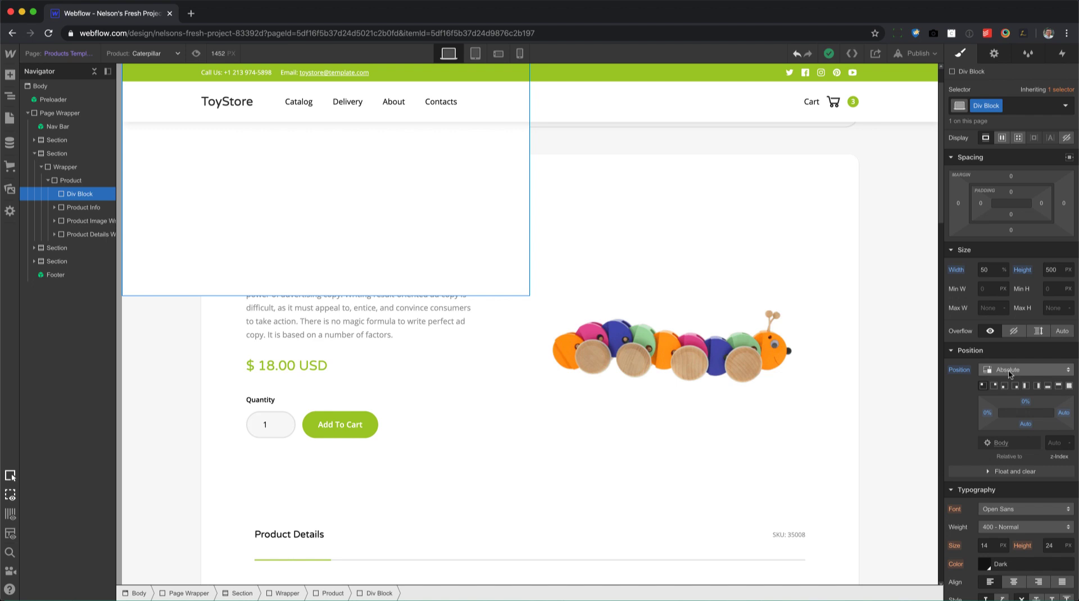
Check the parent chain from Product up to Body, then reselect the Div Block.
click(71, 181)
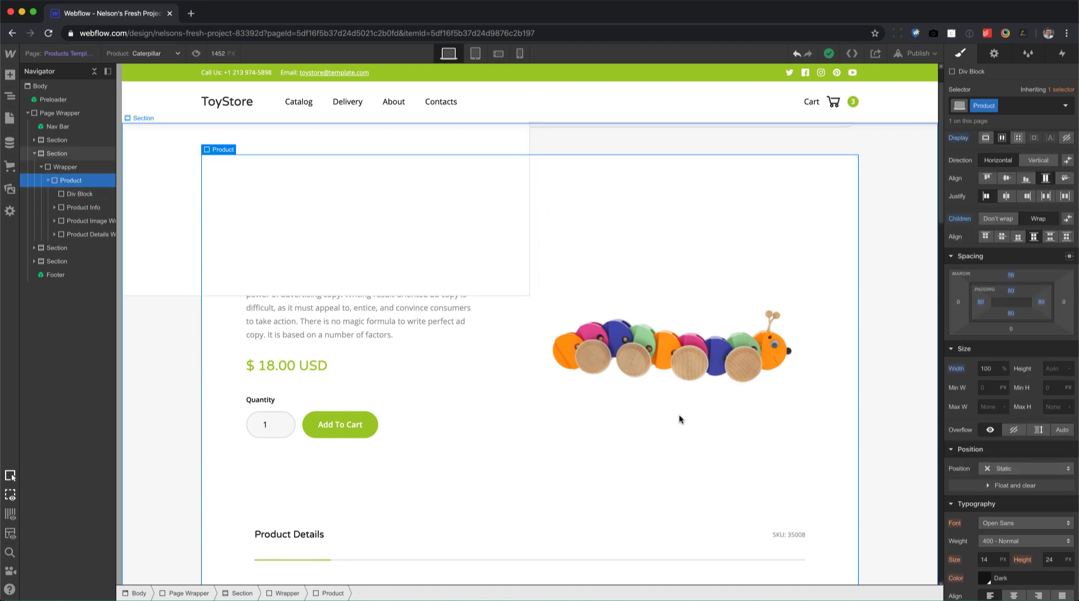
click(93, 169)
click(77, 157)
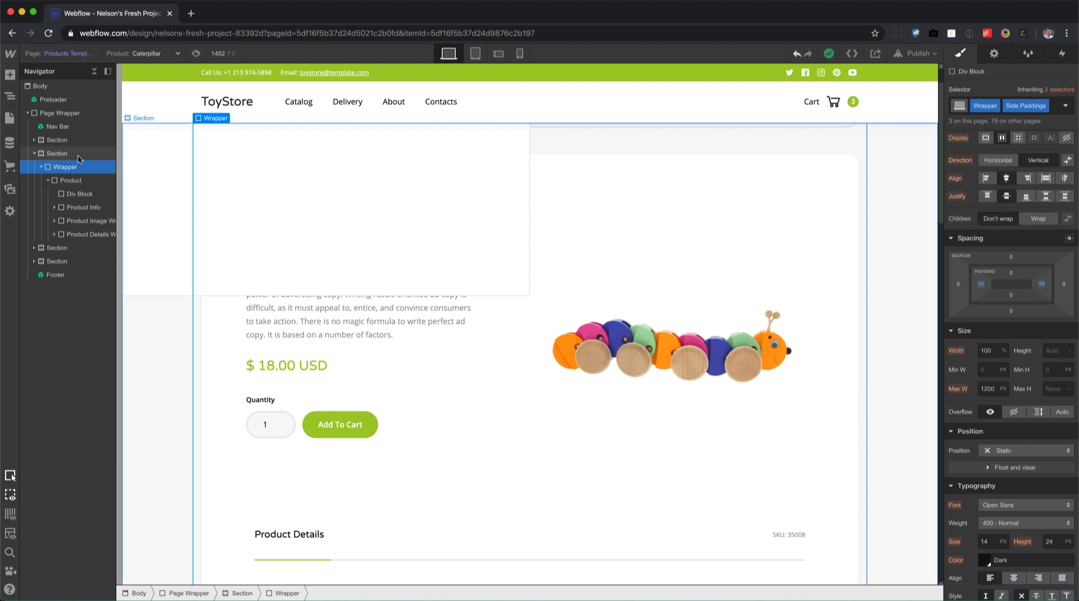
click(49, 116)
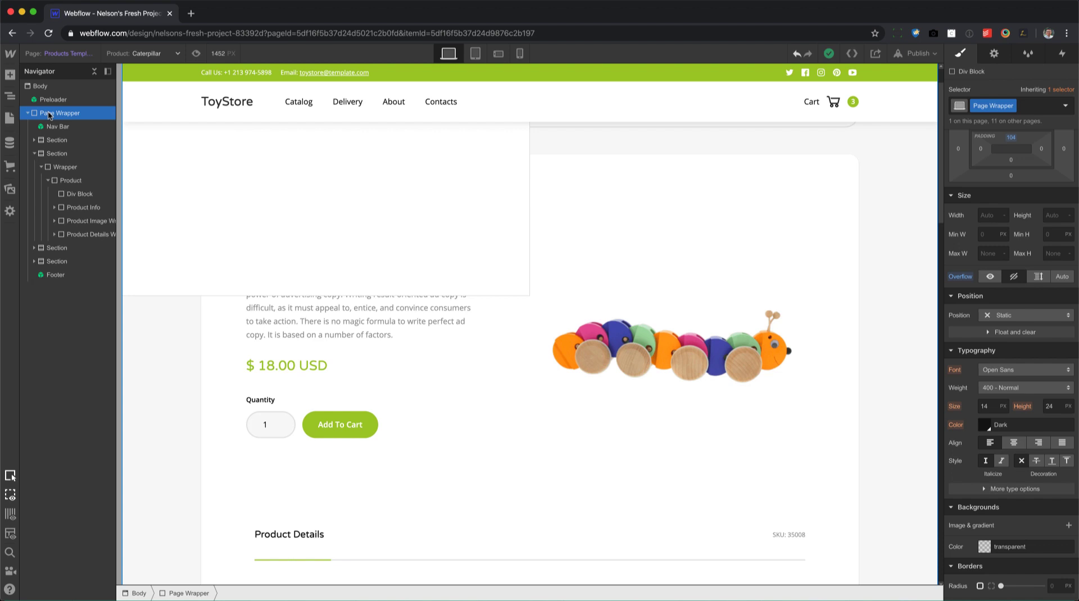
click(42, 89)
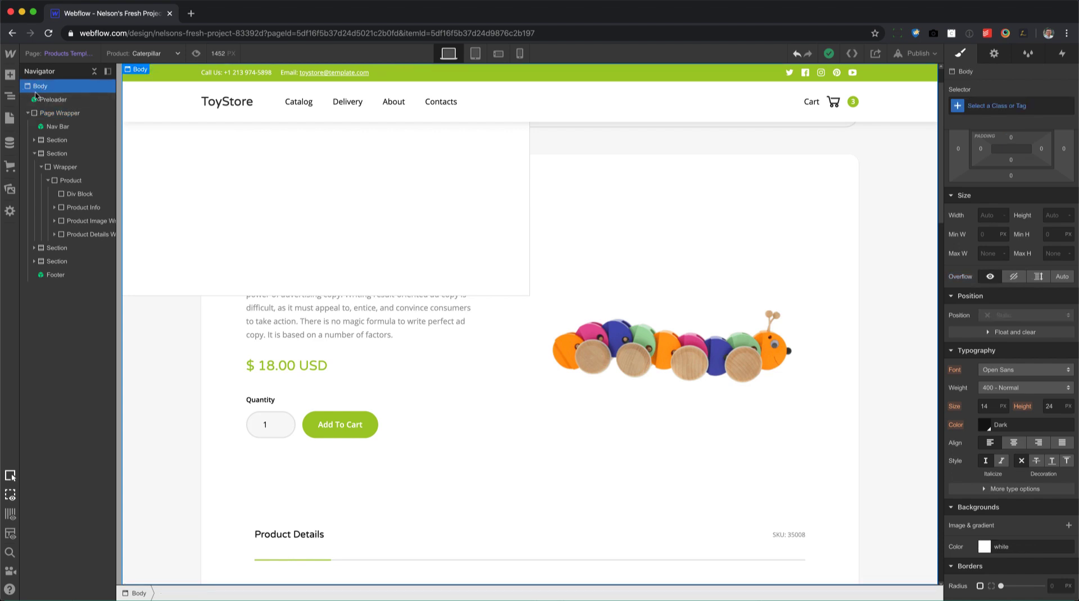
click(166, 166)
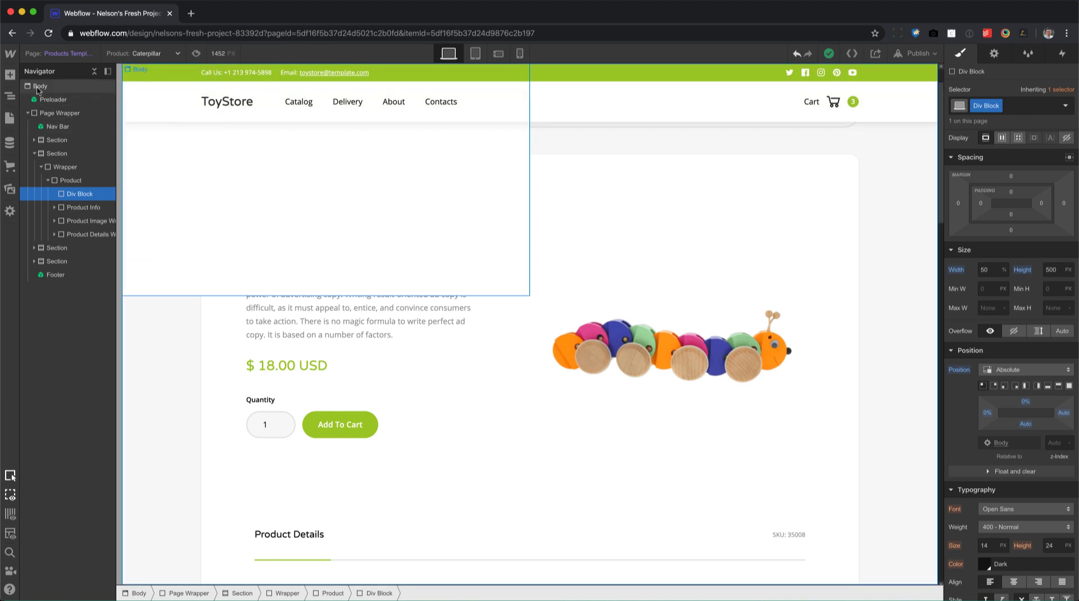
Set the Product element's position to Relative so it contains the box.
click(83, 183)
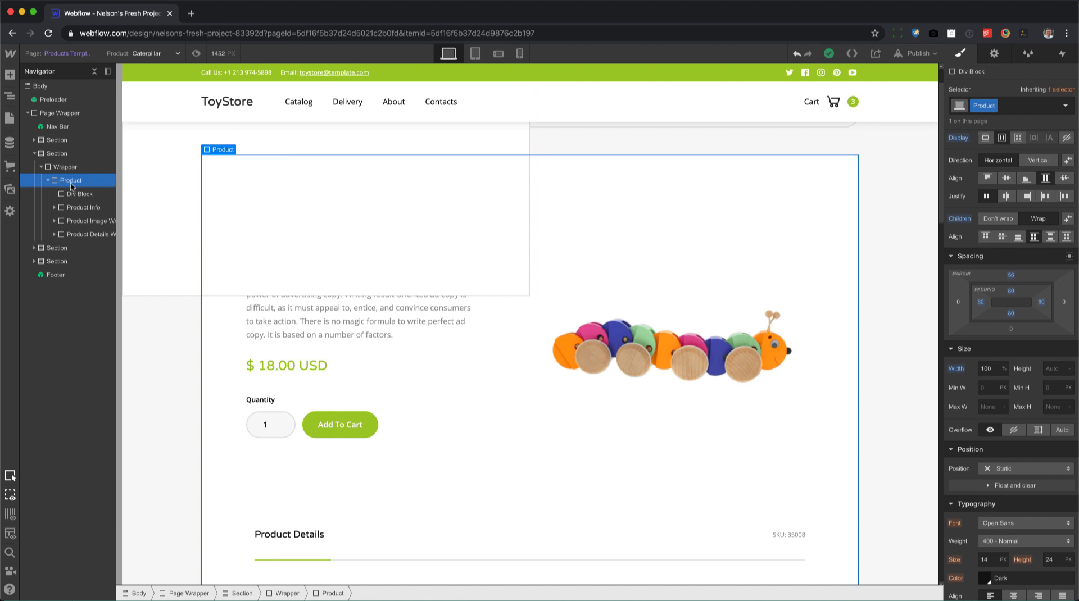
click(1006, 469)
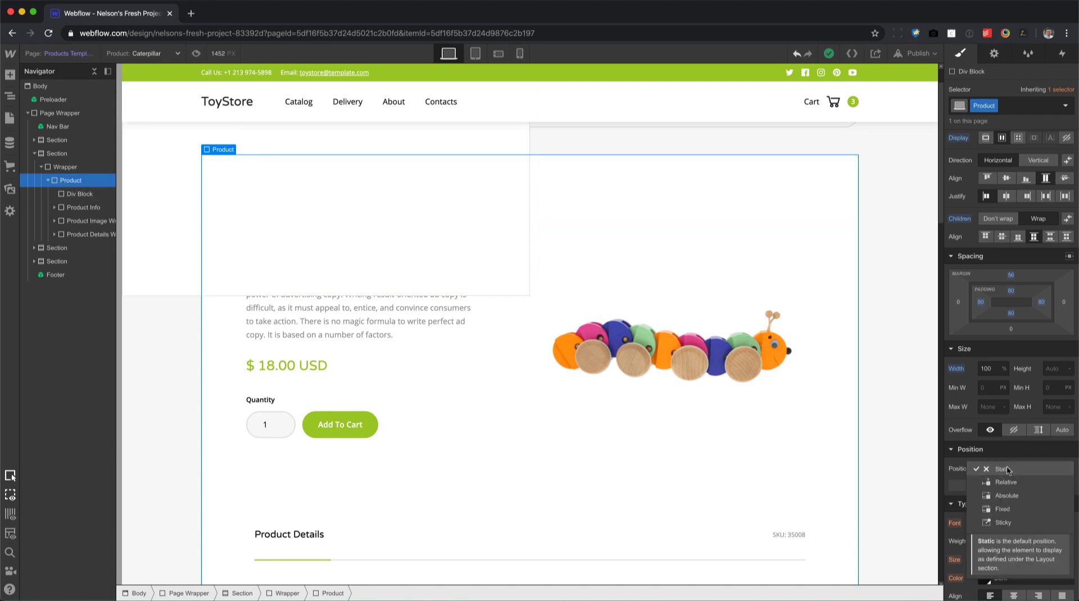
click(1023, 482)
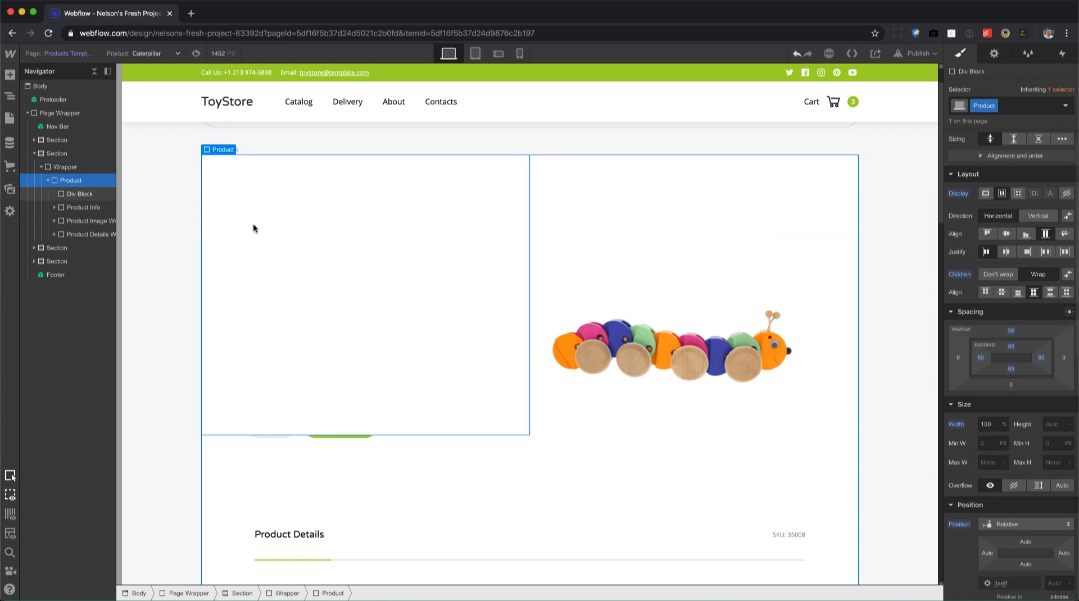
Name the empty box's class 'zoom modal'.
click(92, 195)
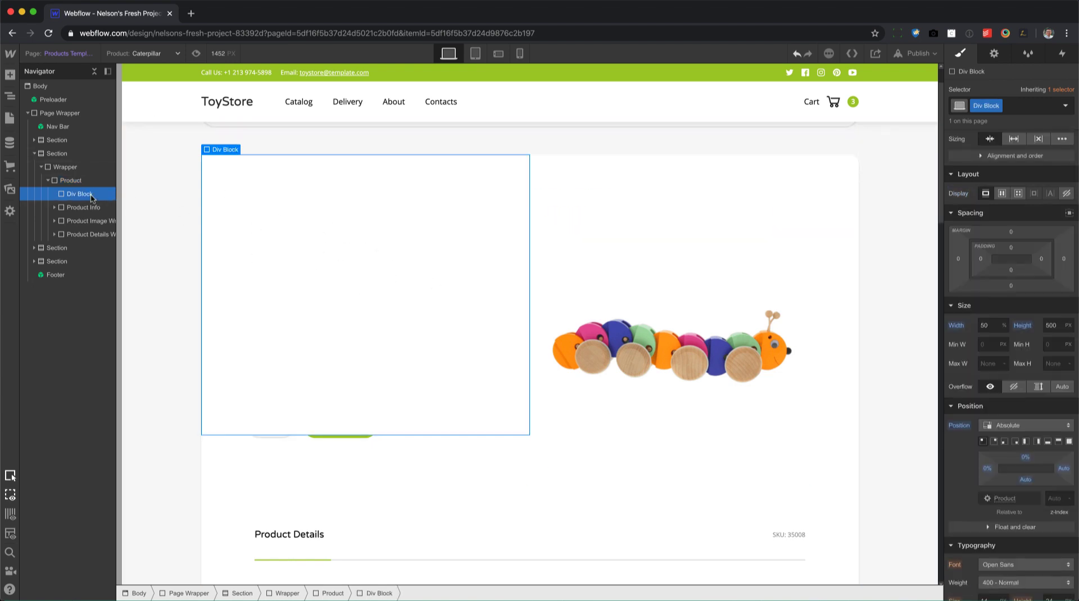
double_click(977, 106)
text(zoom modal)
key(Return)
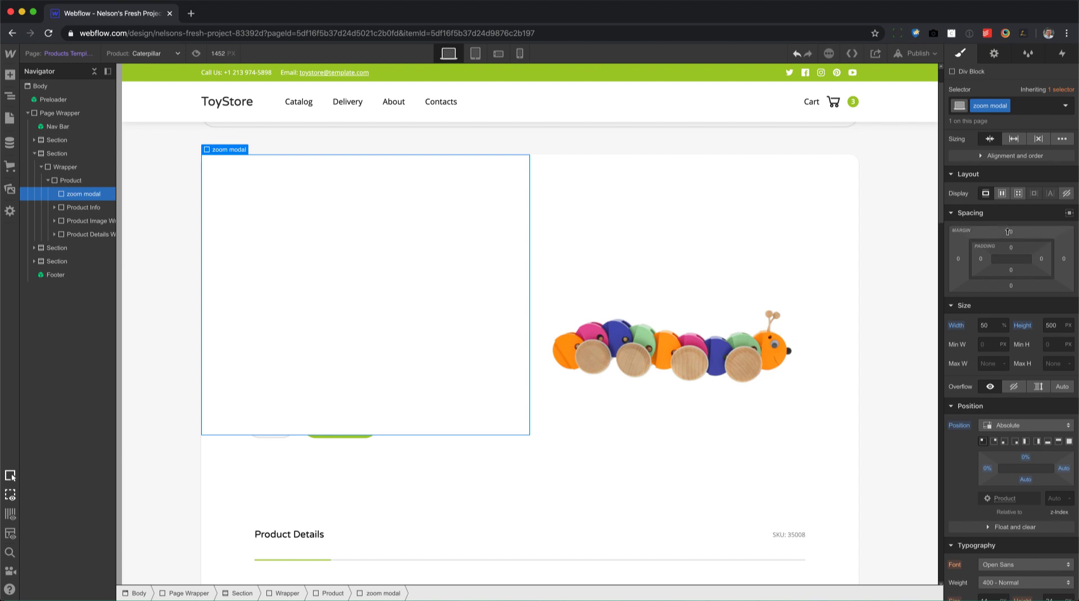
Set the zoom modal's top and left margins to 10 px.
drag(1009, 232, 1022, 214)
click(958, 259)
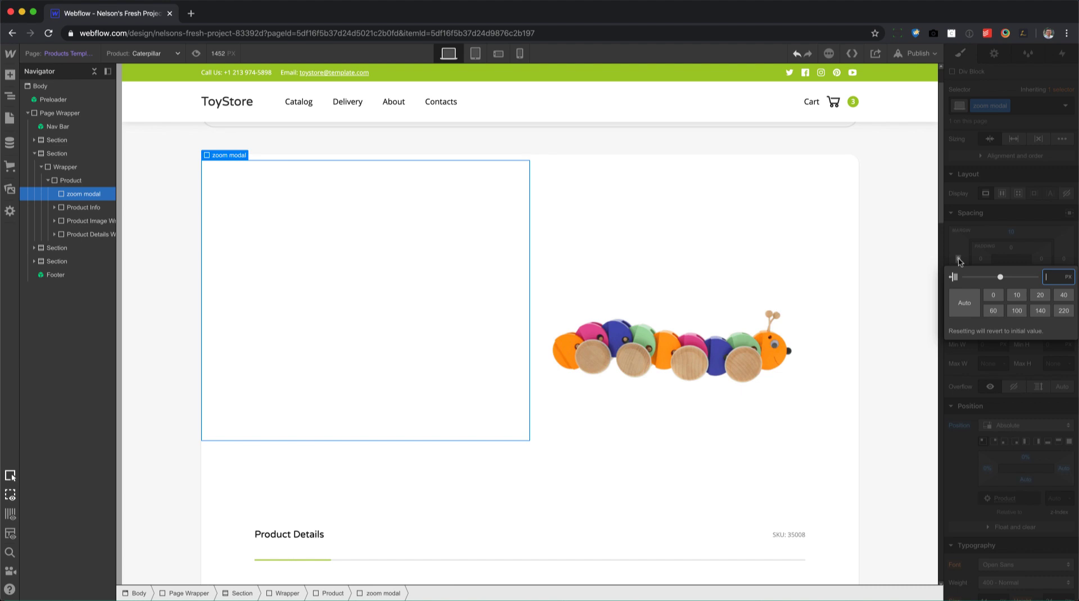
click(1015, 296)
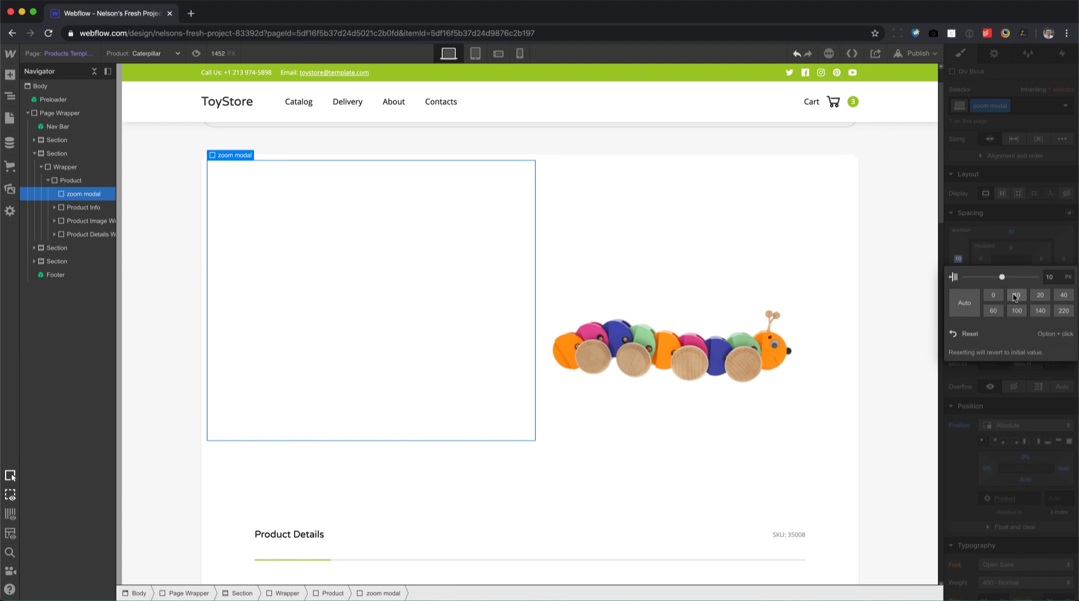
click(976, 218)
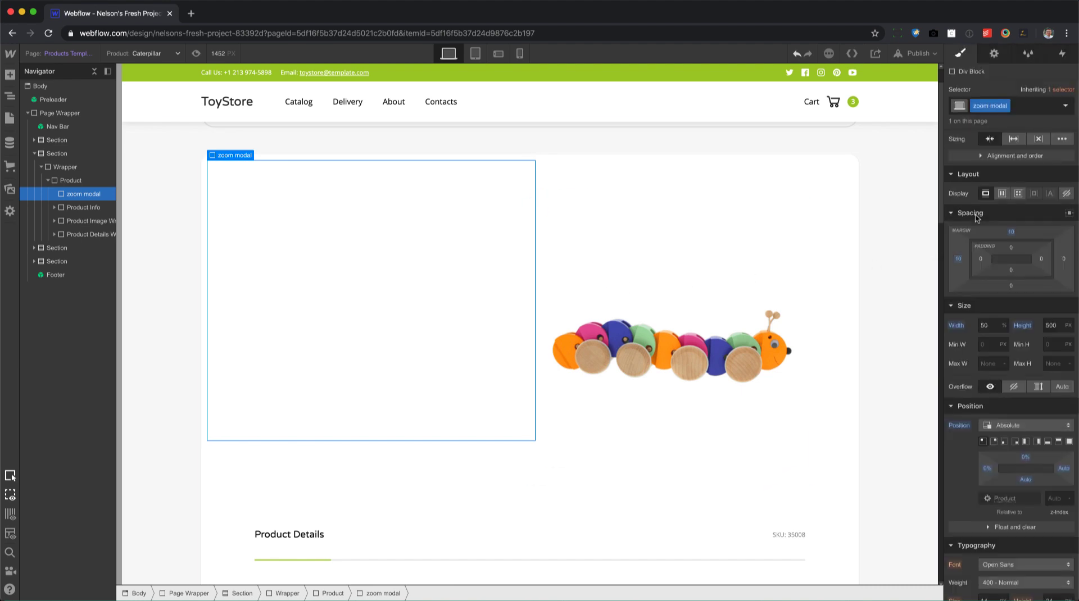
scroll(1001, 448, down, 7)
scroll(1003, 449, down, 2)
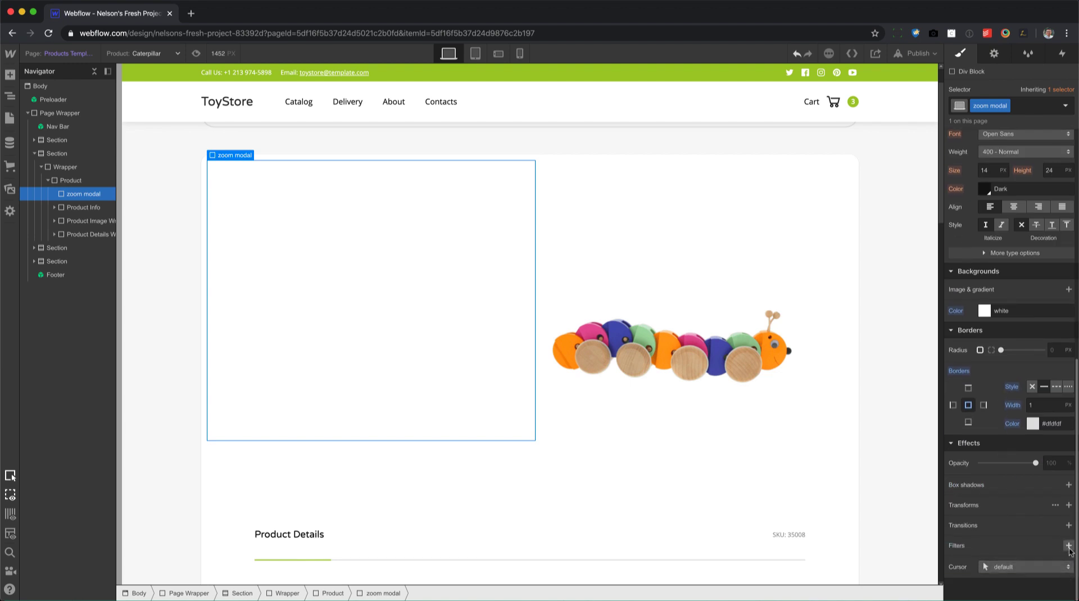
Add a box shadow with 4 px blur and drop its black colour's alpha to about 13.
click(1067, 486)
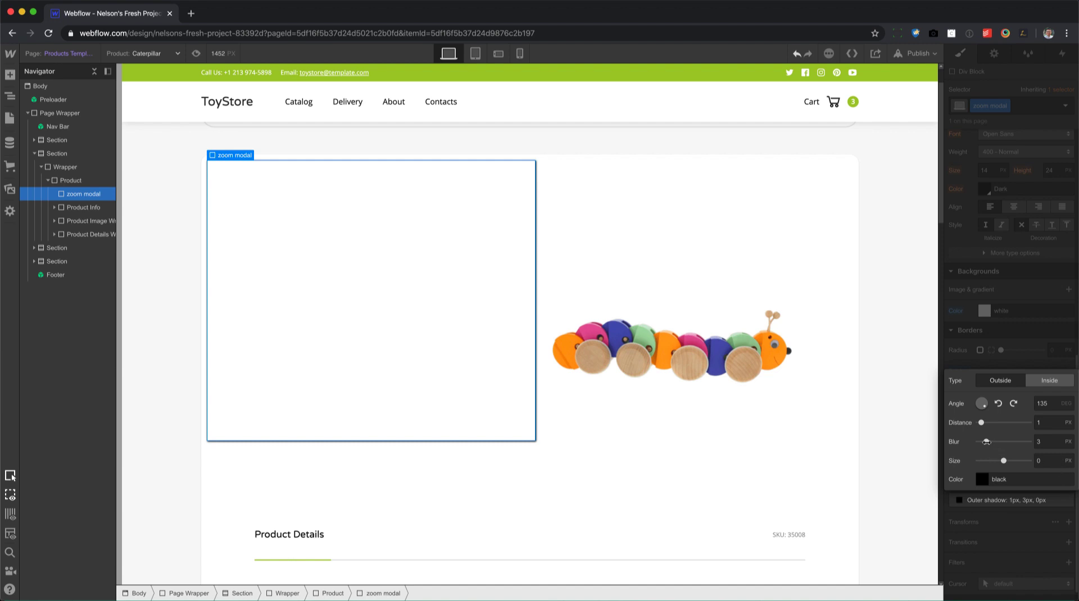
mouse_move(986, 442)
mouse_down()
mouse_move(1002, 441)
mouse_move(988, 441)
mouse_up()
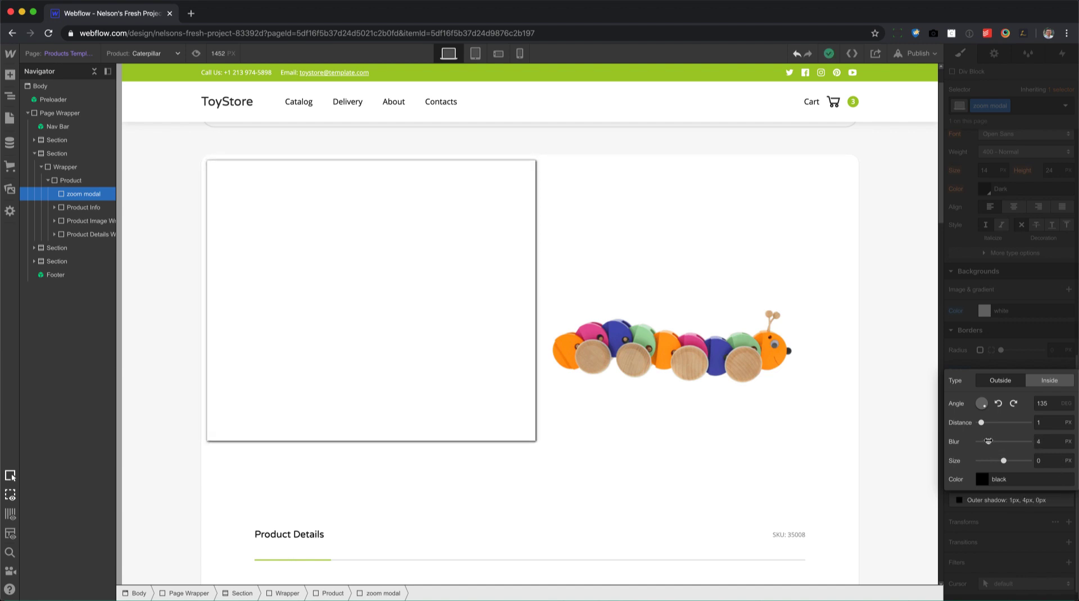
click(982, 479)
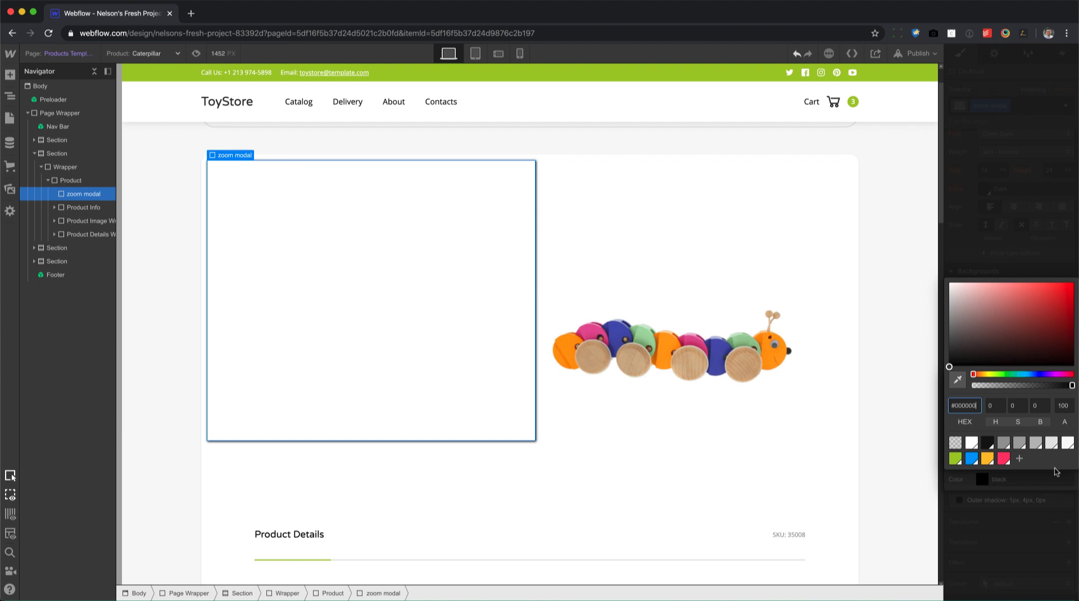
click(1051, 385)
drag(1039, 386, 987, 386)
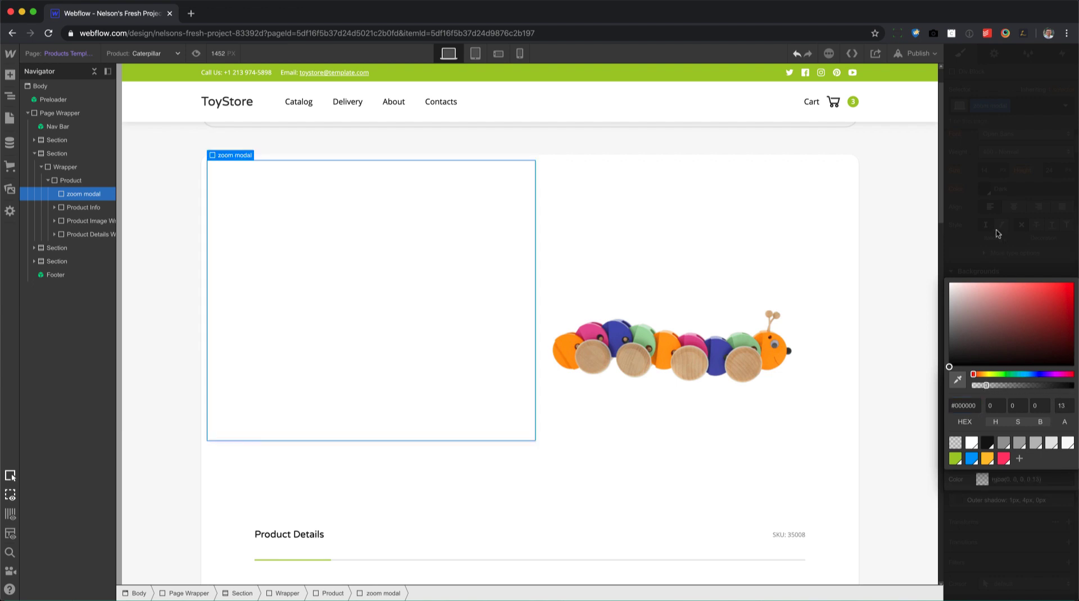
click(993, 196)
click(1030, 284)
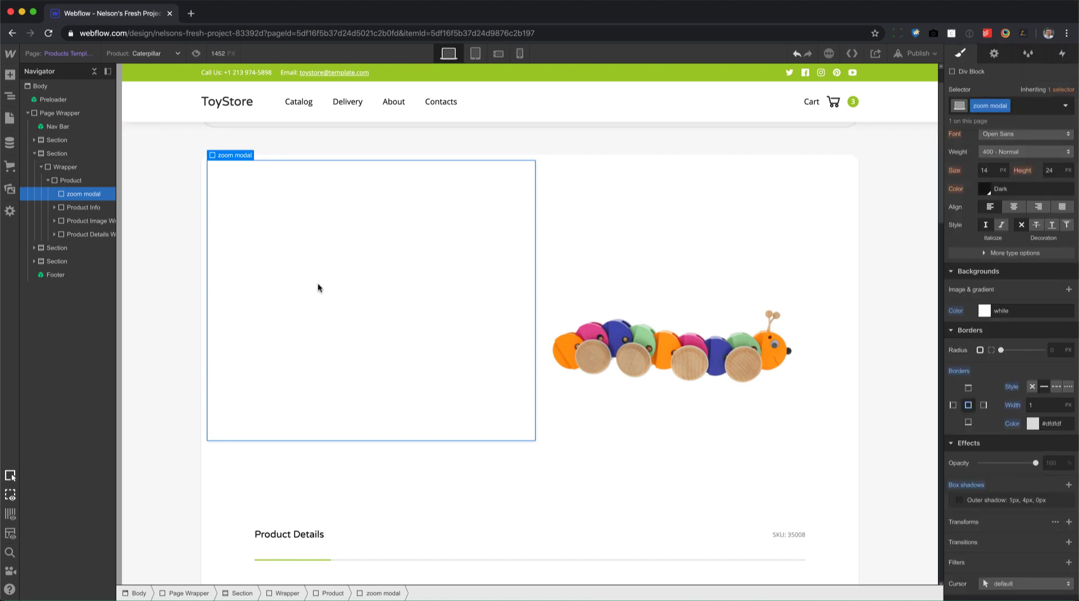
Add an Image element inside the zoom modal.
key(a)
scroll(50, 513, down, 4)
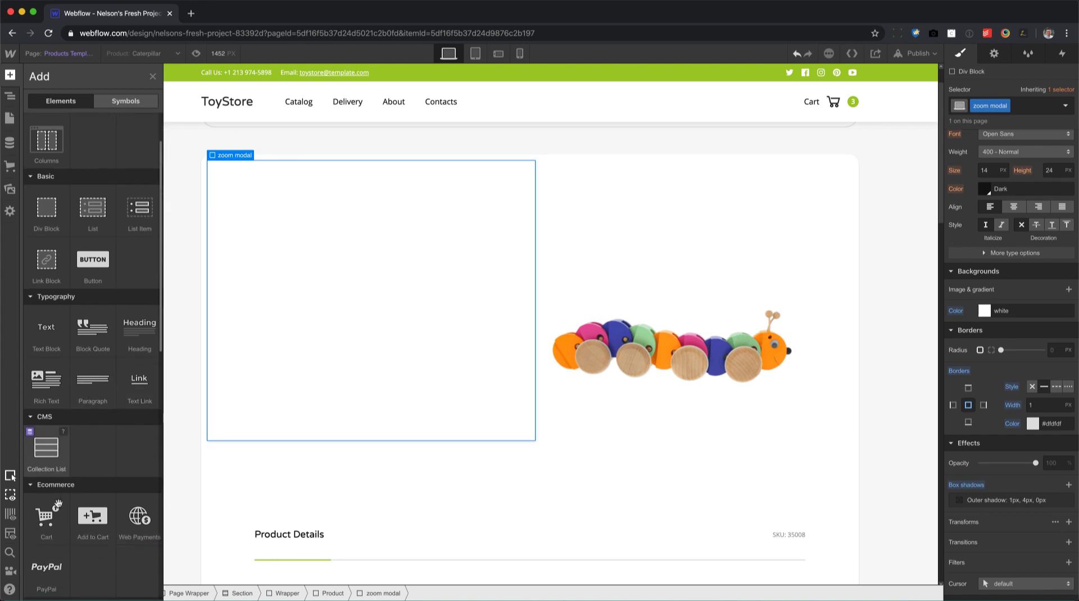
scroll(59, 503, down, 3)
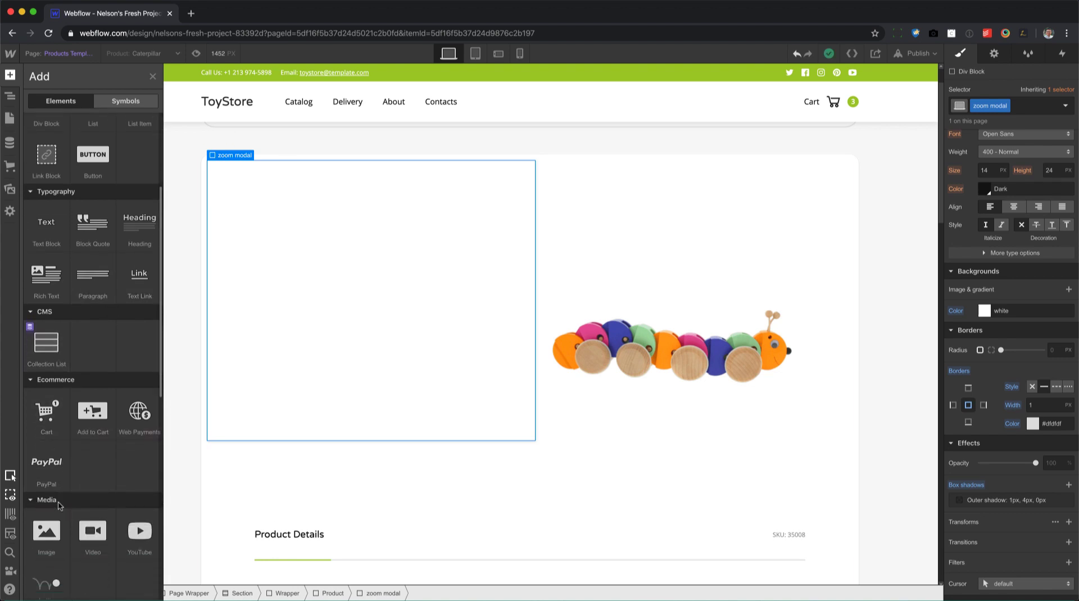
drag(59, 501, 393, 320)
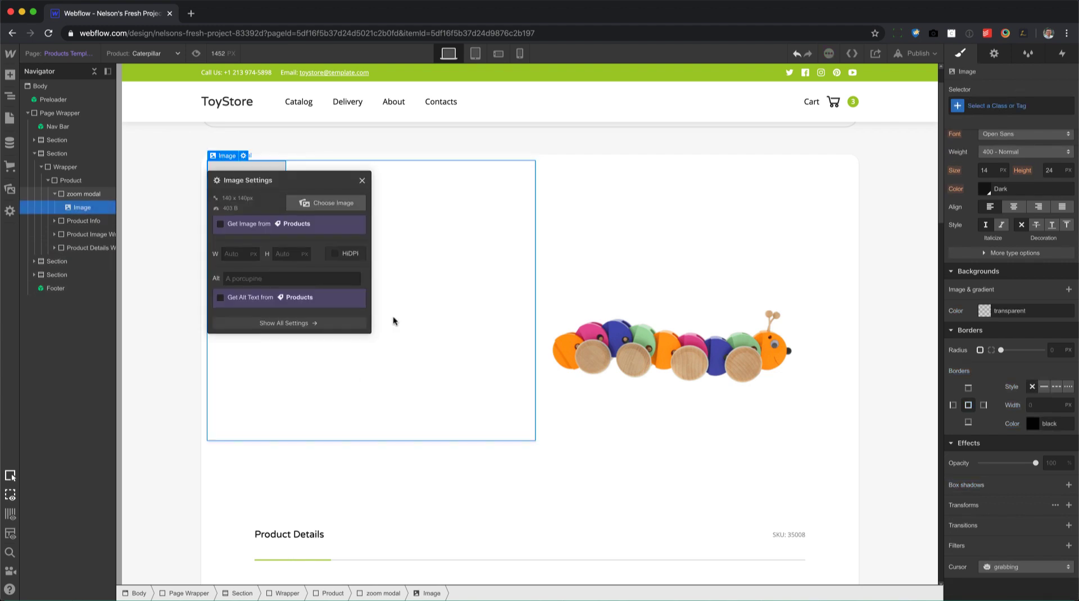
Bind the image to the Products collection's Main Image field.
click(254, 224)
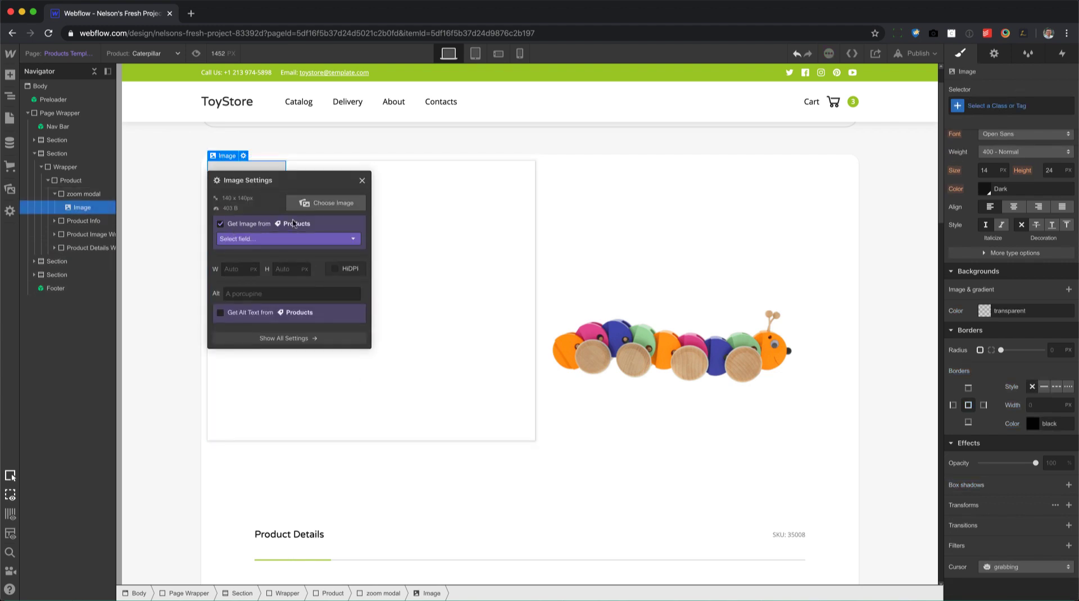
click(269, 238)
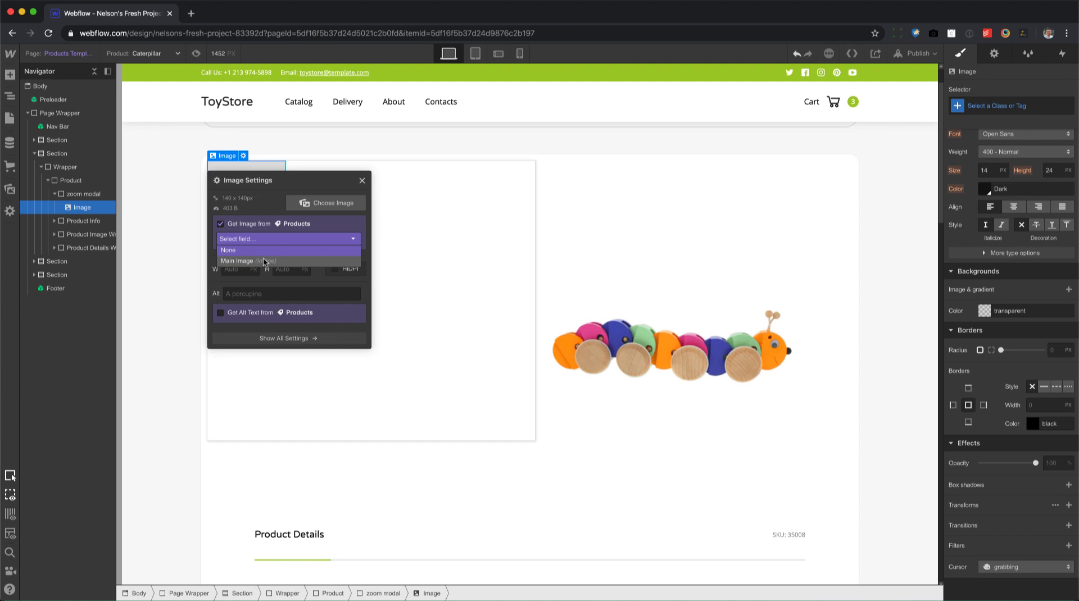
click(264, 260)
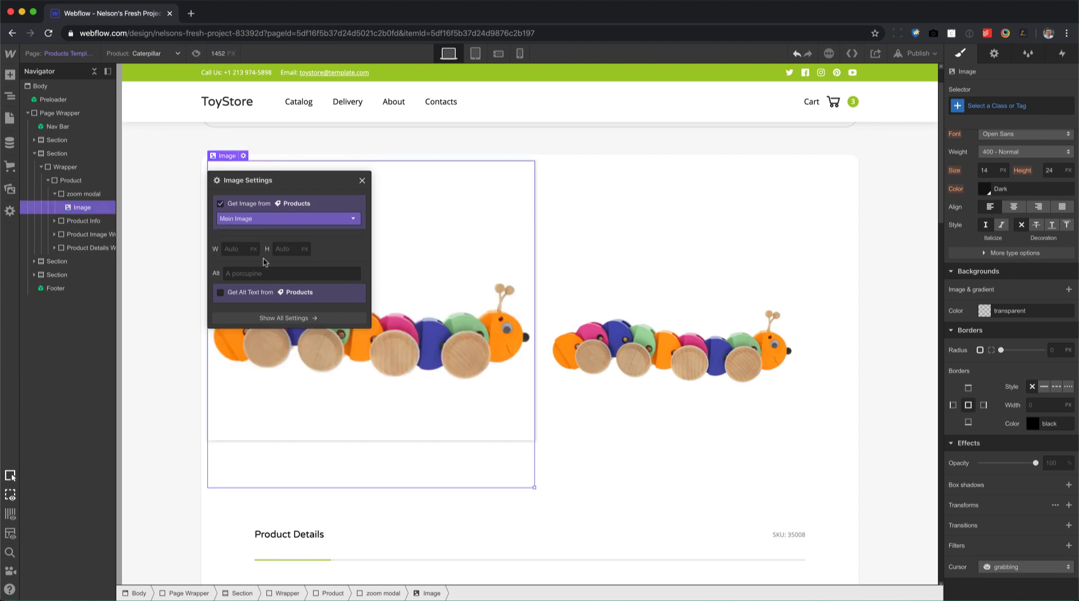
click(362, 181)
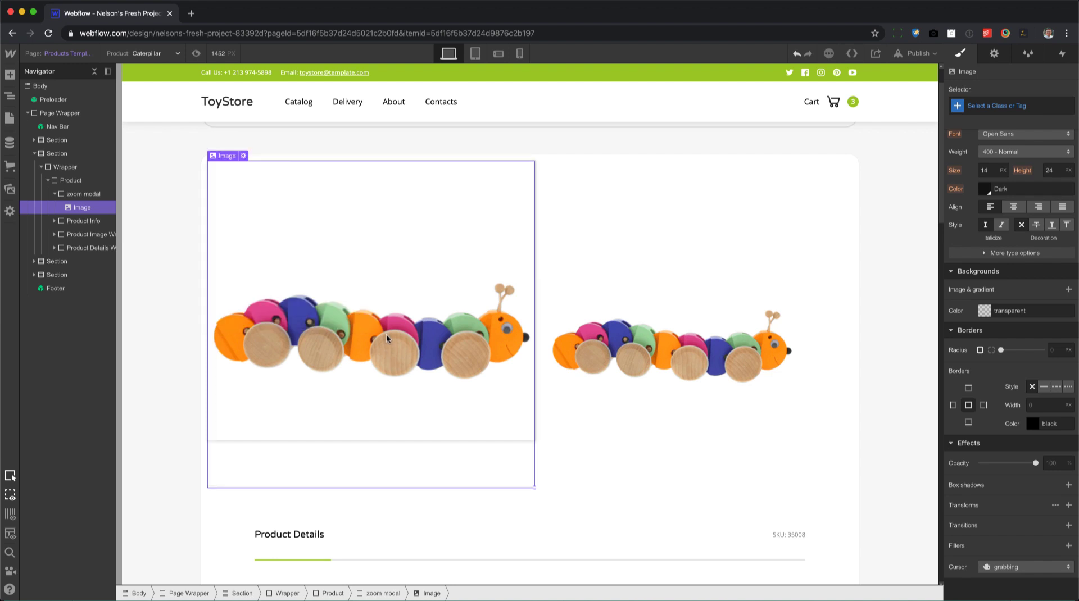
double_click(340, 332)
click(261, 229)
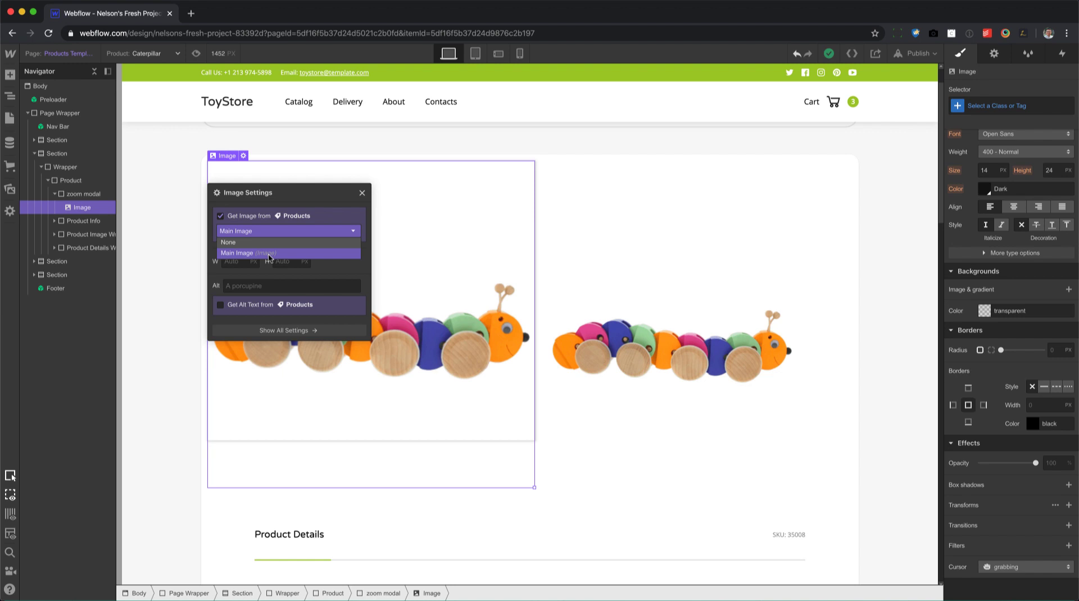
click(362, 193)
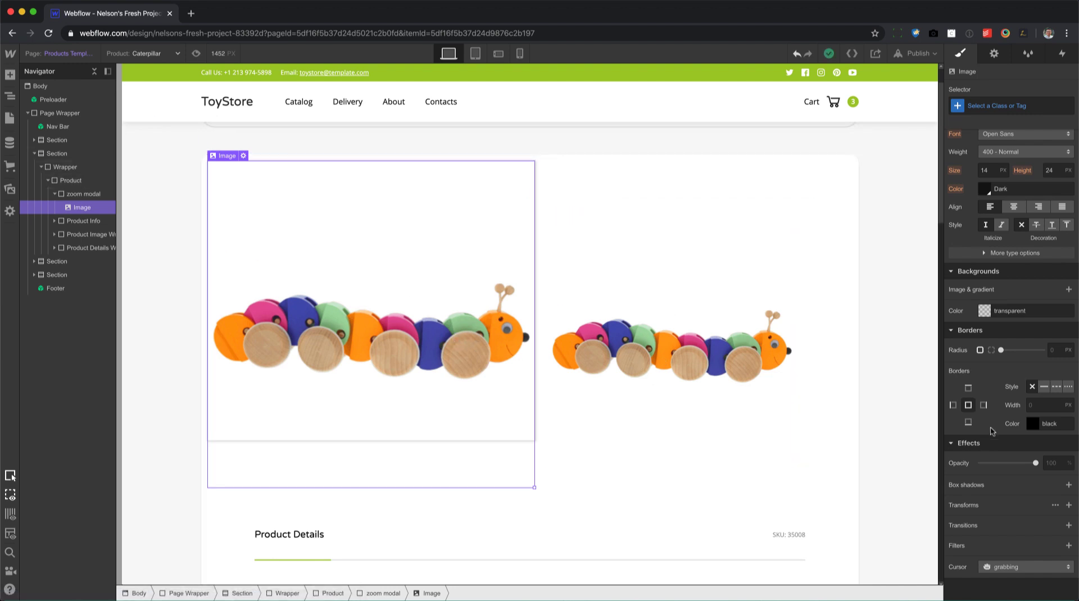
Scale the zoom modal's image by 2 with a Transform.
click(1069, 505)
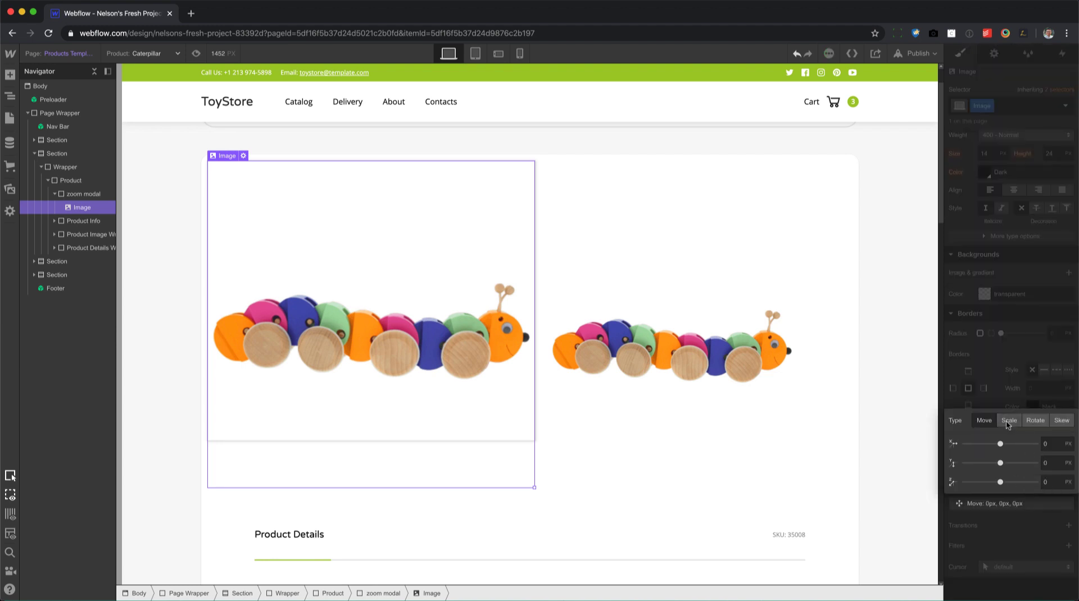
click(1008, 423)
click(1048, 445)
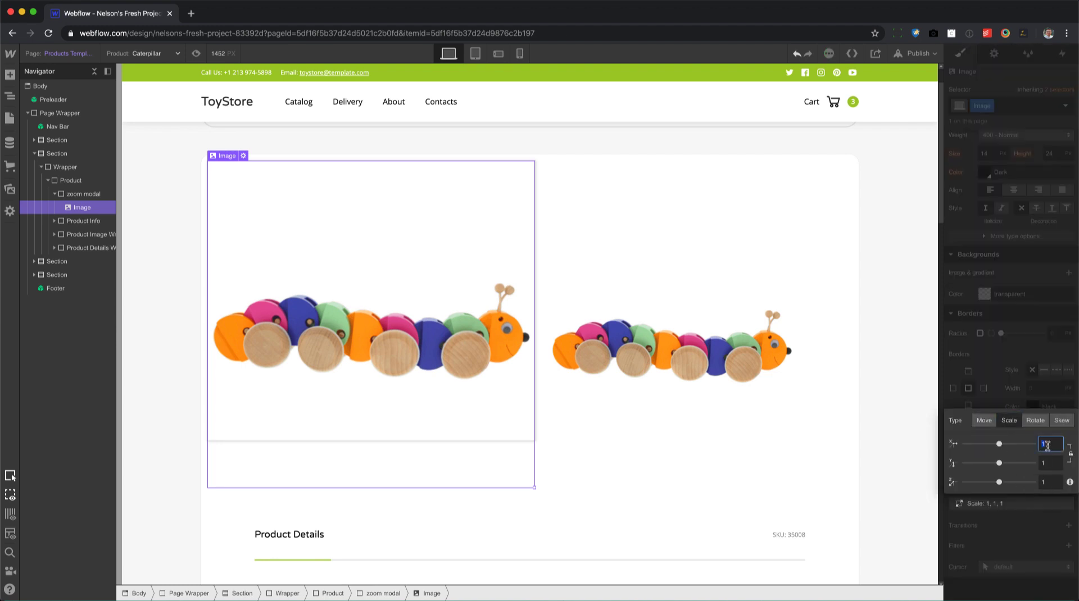
text(2)
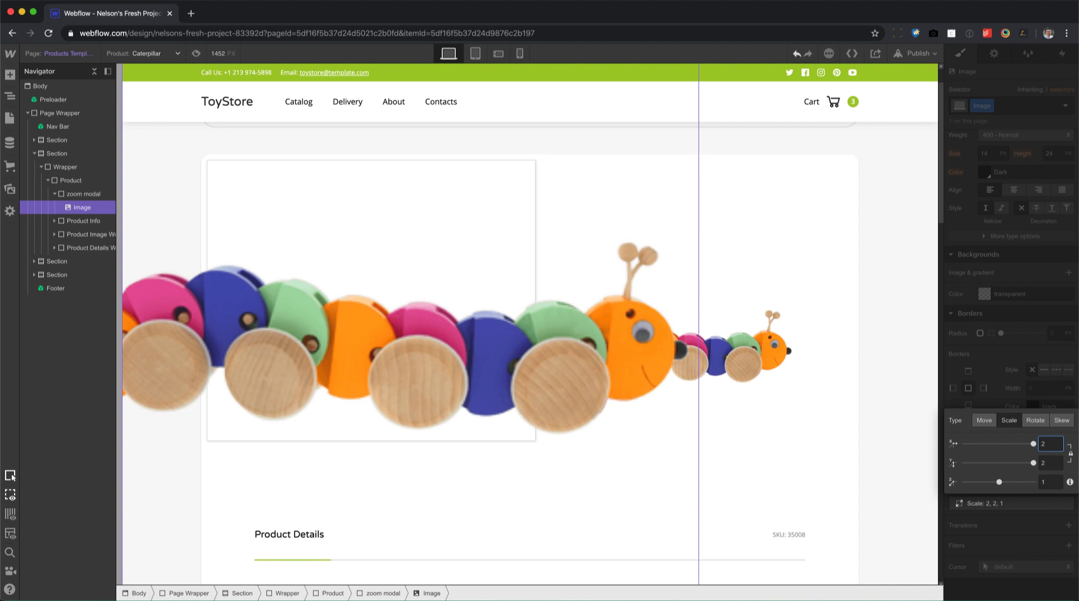
click(1013, 351)
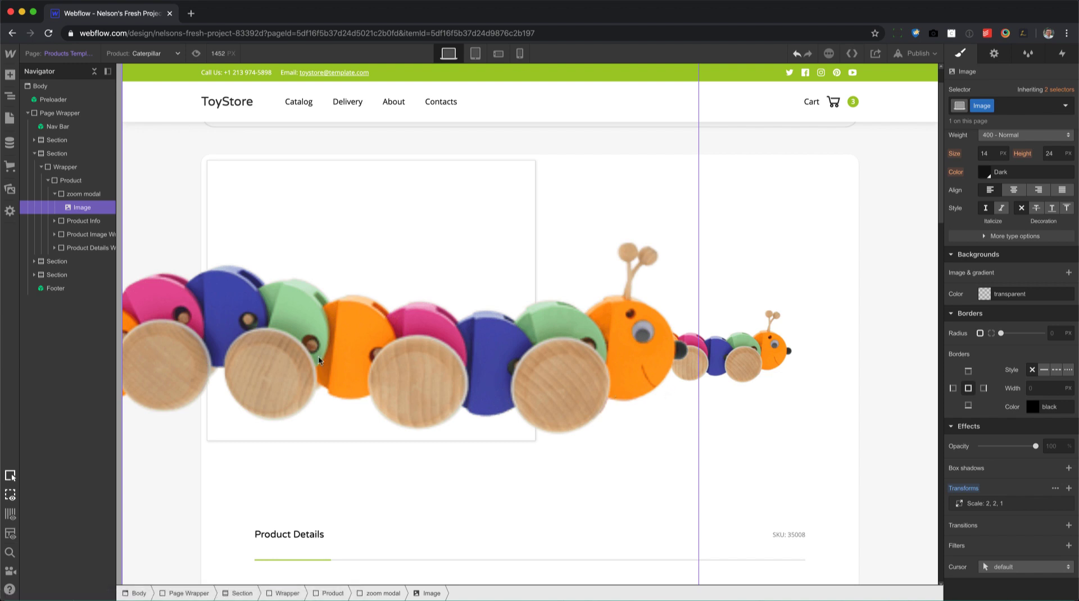
Set the zoom modal's Overflow to Hidden.
click(84, 193)
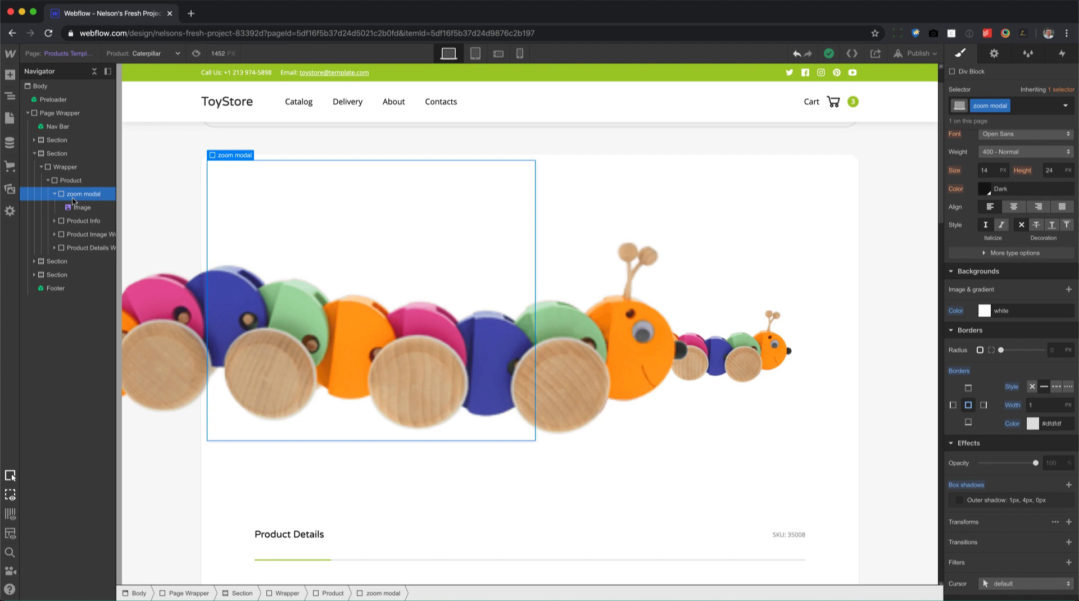
scroll(1036, 337, up, 1)
scroll(1033, 326, up, 10)
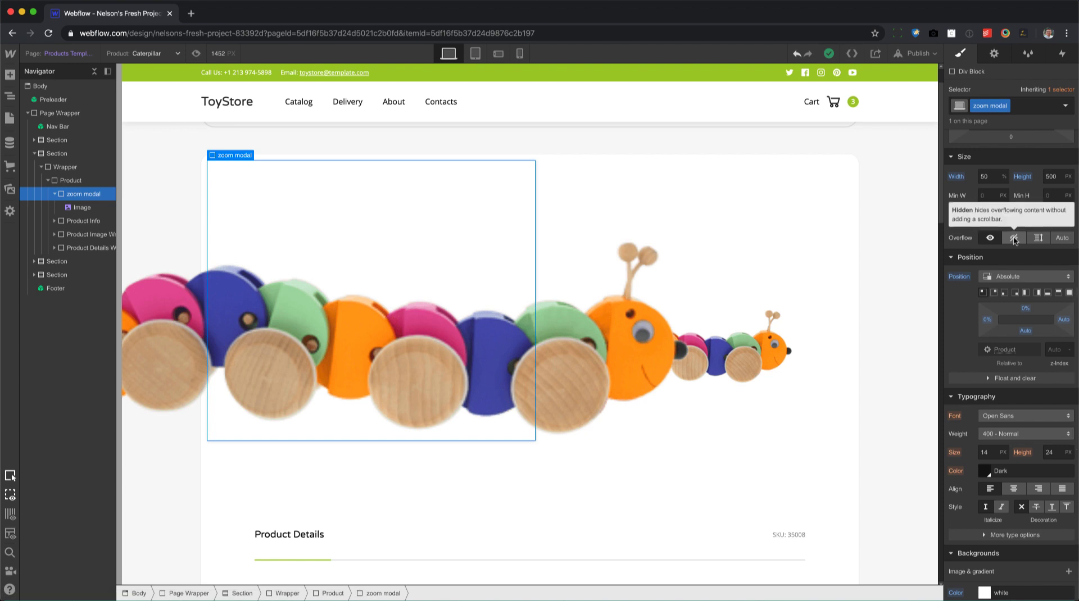
click(1014, 239)
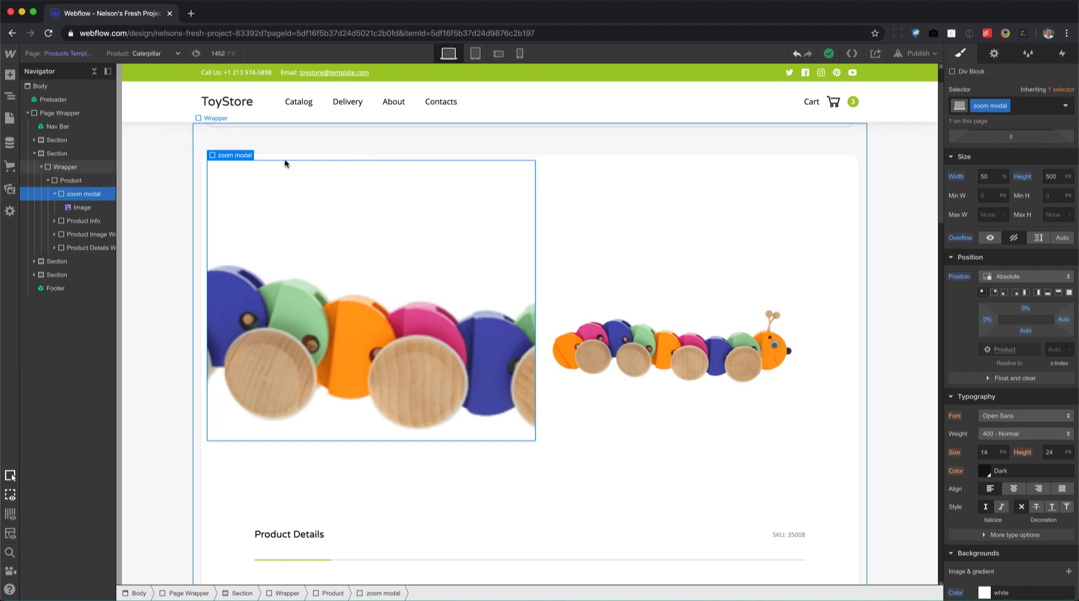
Give the product's main image a mouse-move-over-element trigger playing a mouse animation.
click(692, 353)
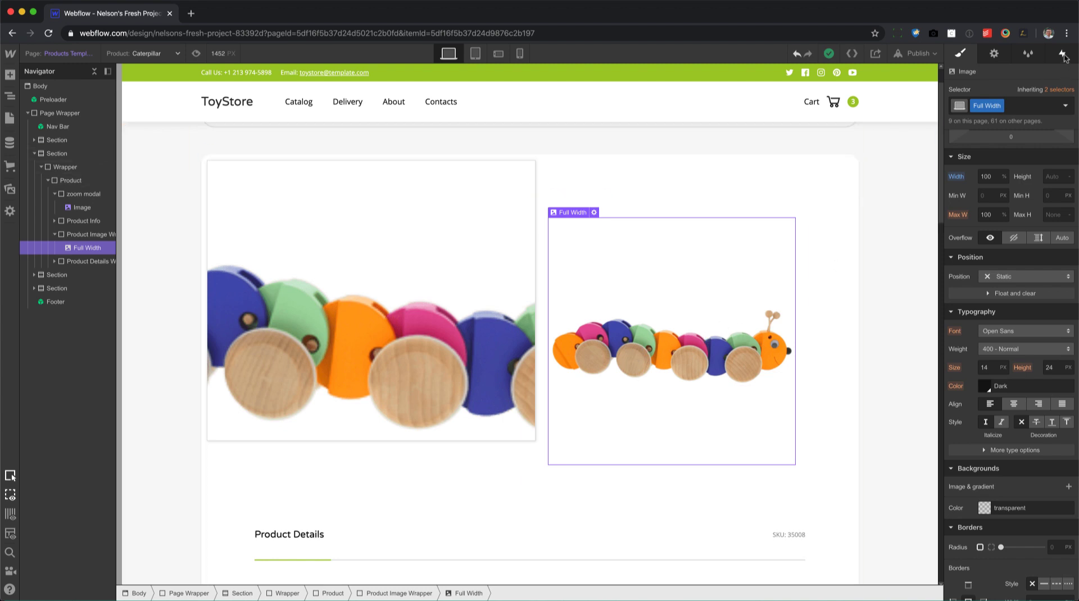
click(1063, 57)
click(1071, 96)
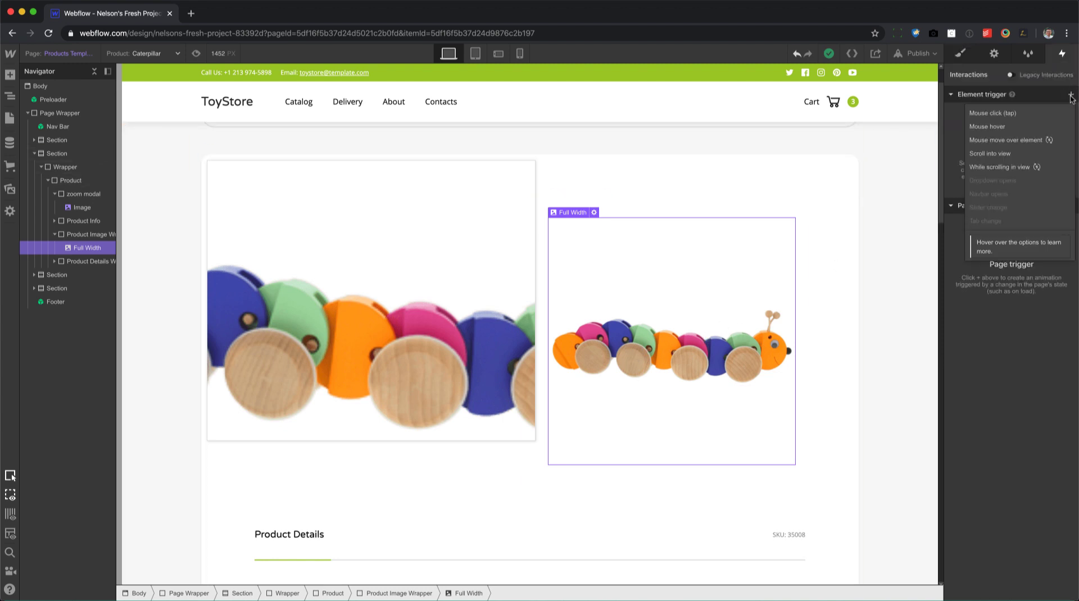
click(1020, 140)
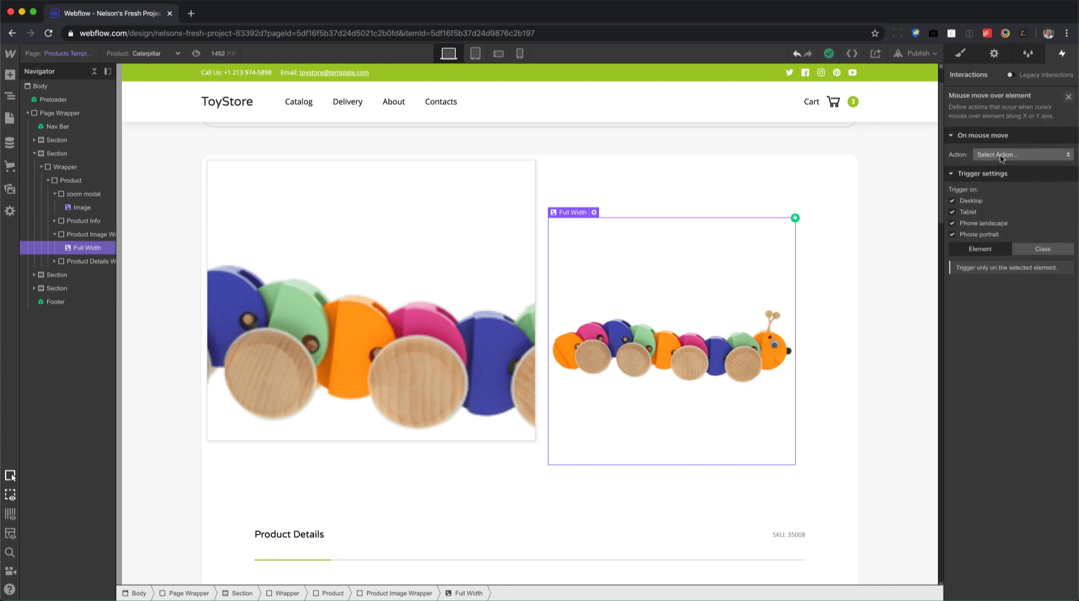
click(1001, 157)
click(1001, 180)
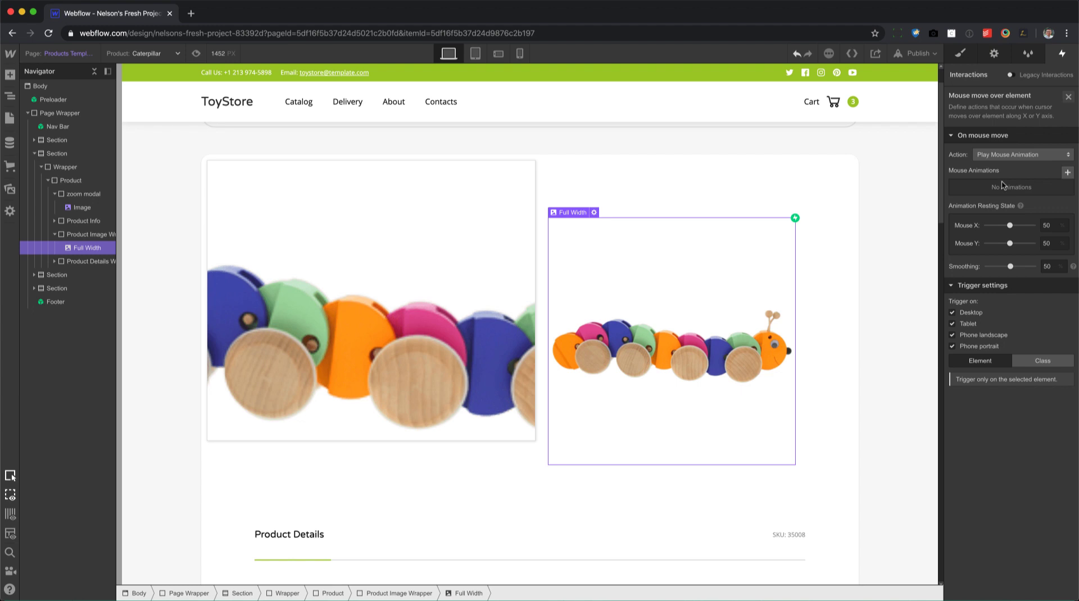
Create the animation 'zoom in' and target the zoom modal's Image.
click(1067, 173)
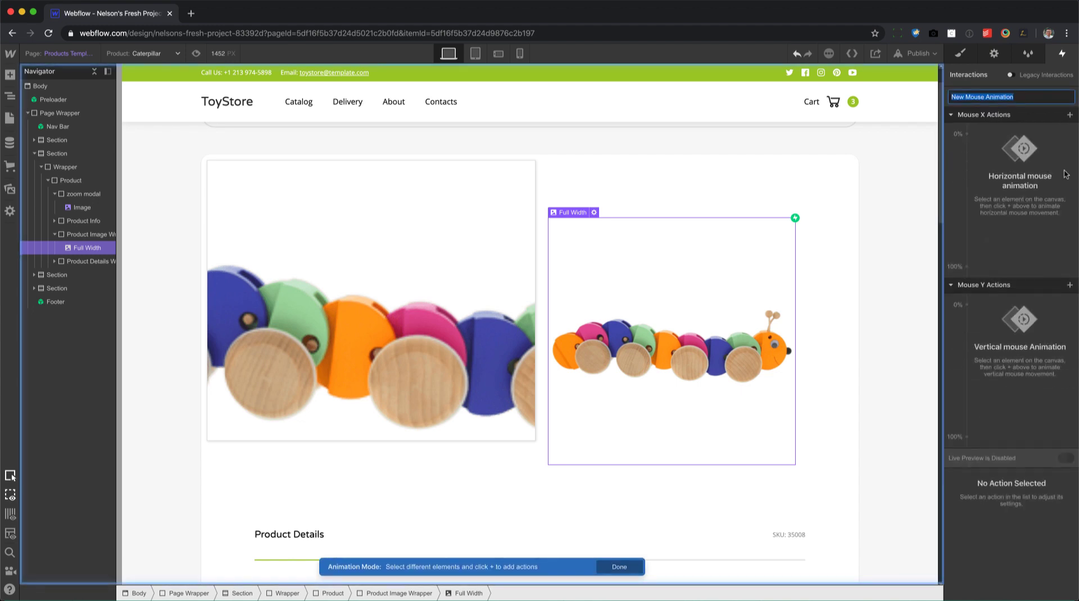
text(zopom in)
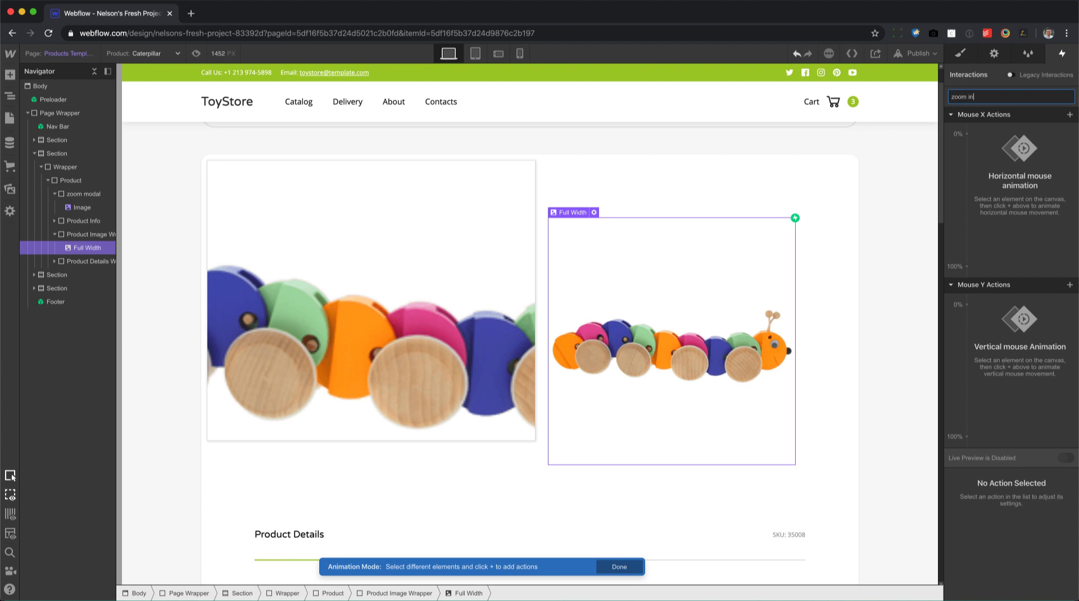
key(Return)
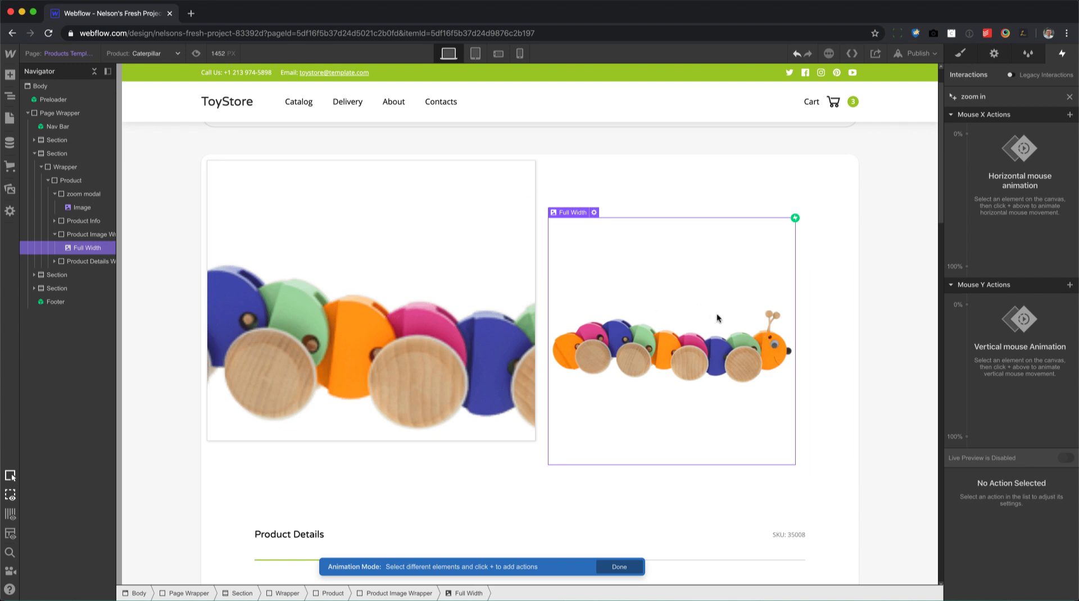
click(82, 208)
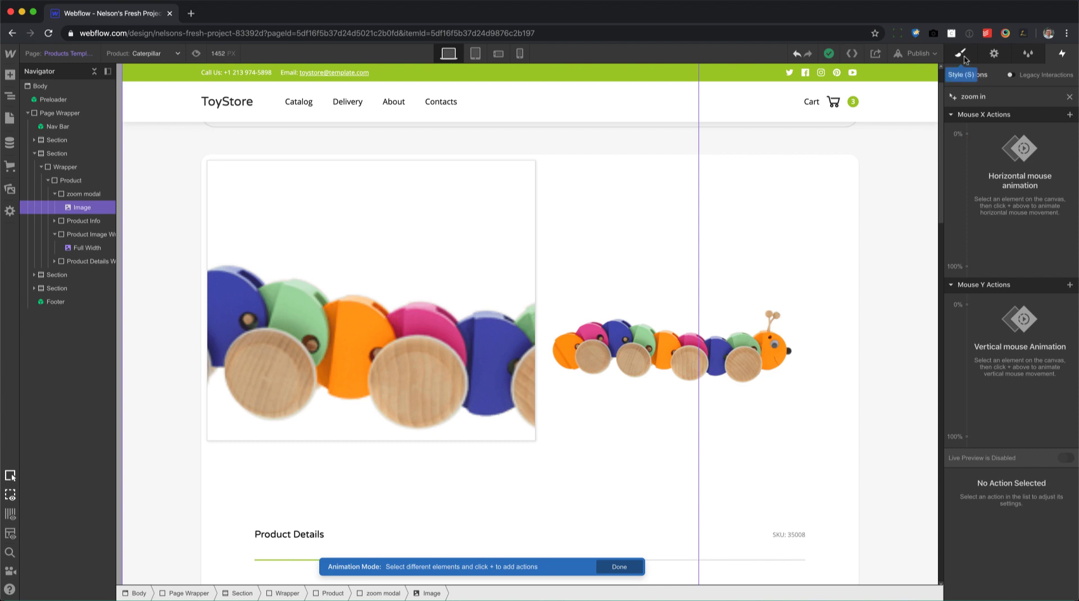
Rename the modal image's Image class to 'full size image', then select the Full Width product image.
click(961, 53)
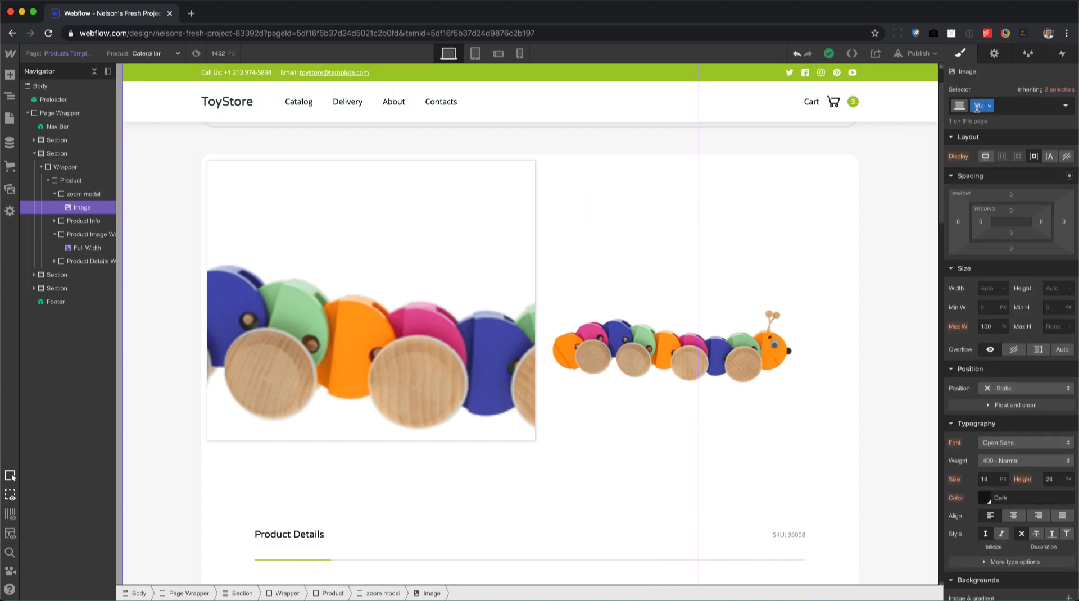
double_click(976, 106)
text(full sizre)
key(BackSpace)
key(BackSpace)
key(BackSpace)
text(ze ur)
key(BackSpace)
key(BackSpace)
text(iamge)
key(Return)
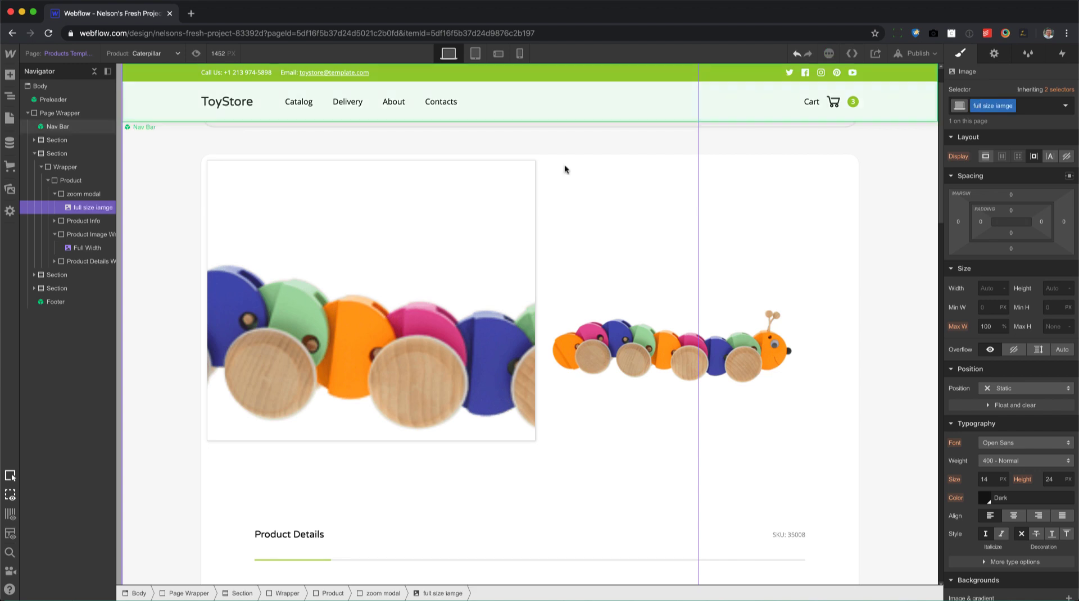
double_click(1004, 106)
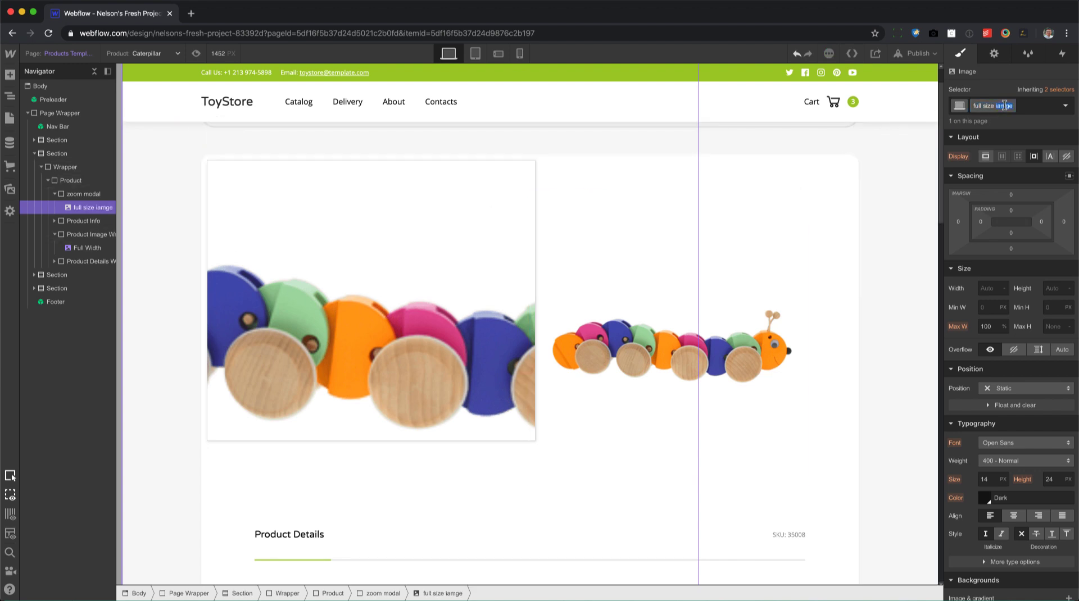
text(image)
key(Return)
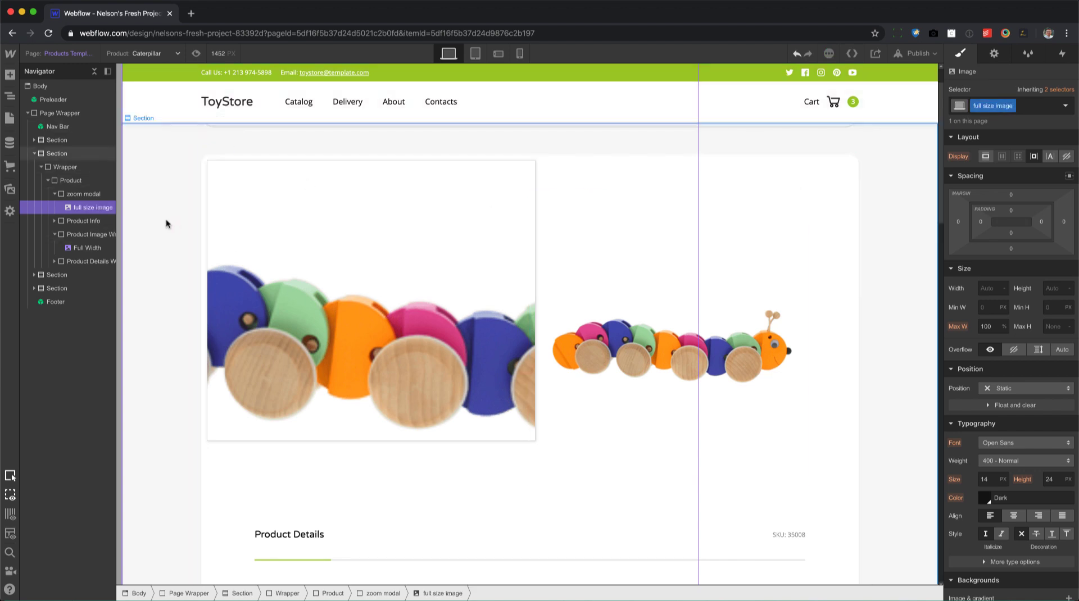
click(100, 249)
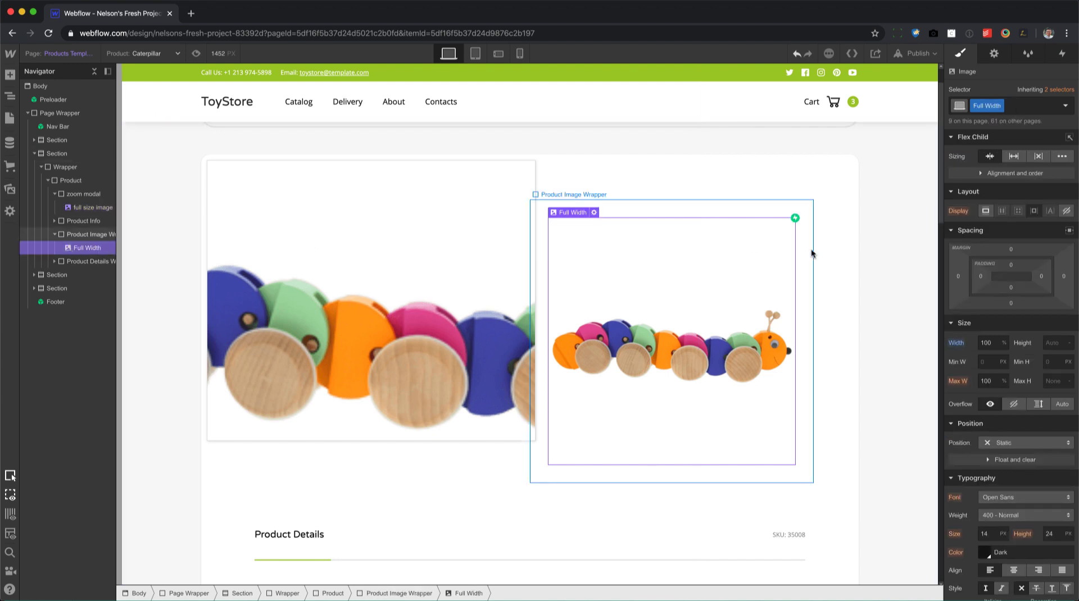
Open the zoom in mouse-move animation and target the full size image element.
click(1061, 53)
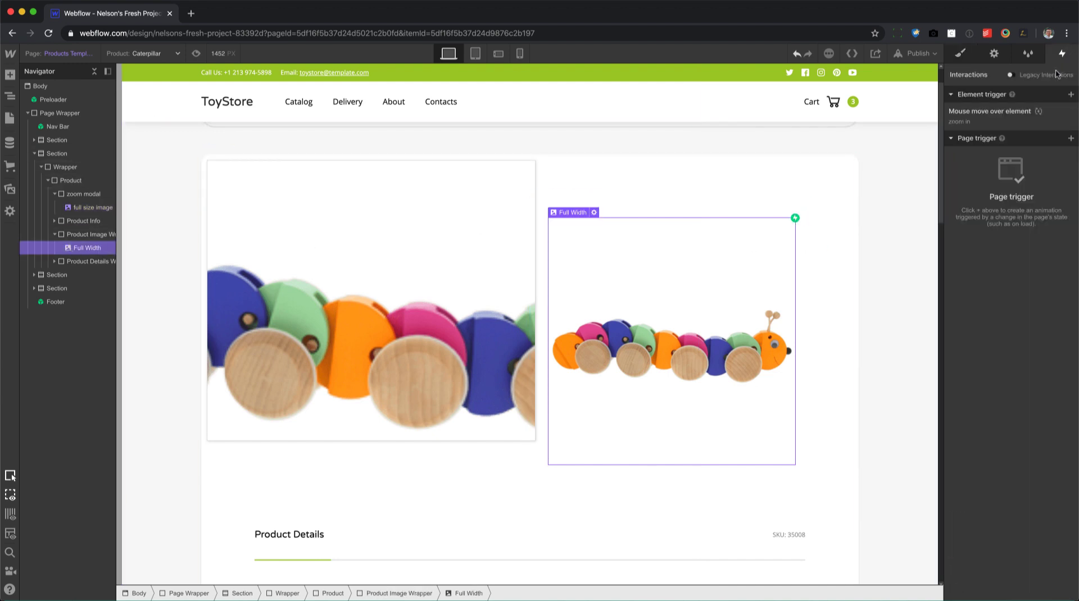
click(1000, 116)
click(975, 189)
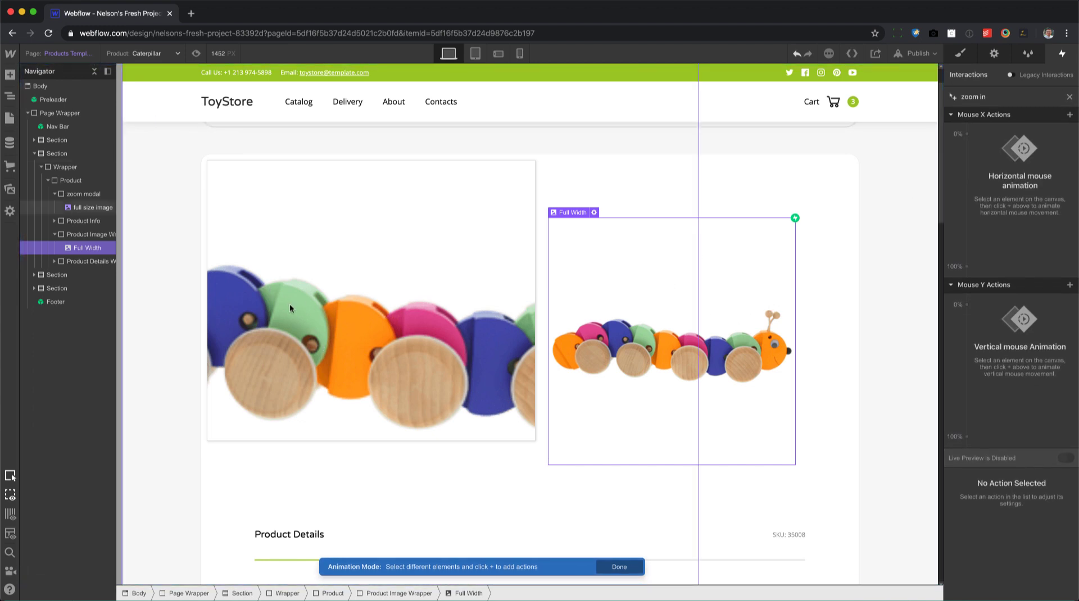
click(97, 209)
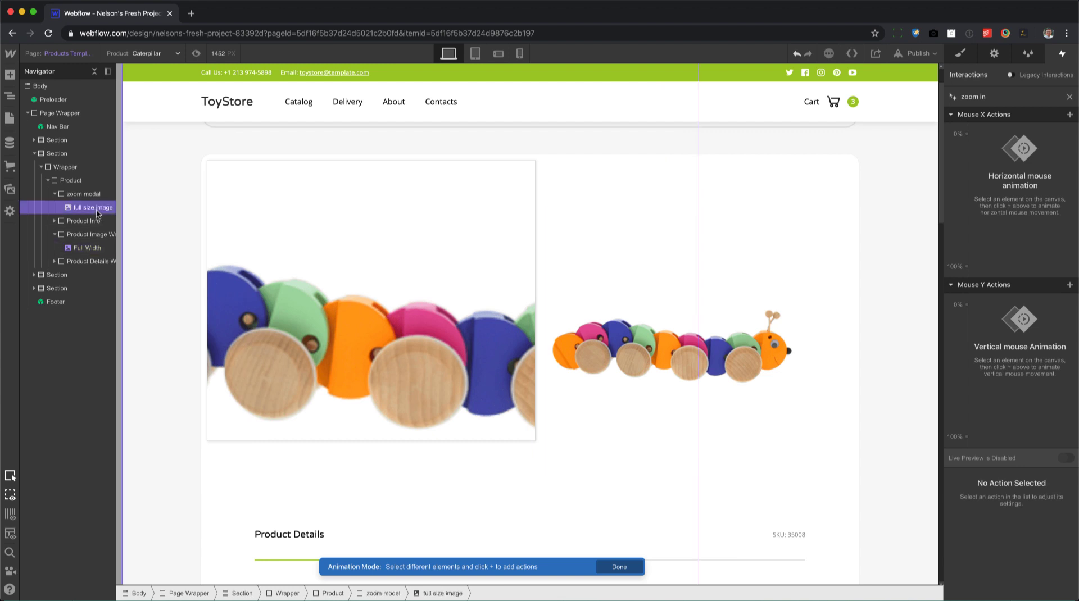
Add a Scale action at 0% of Mouse X and set the 100% keyframe scale to 2.
click(967, 135)
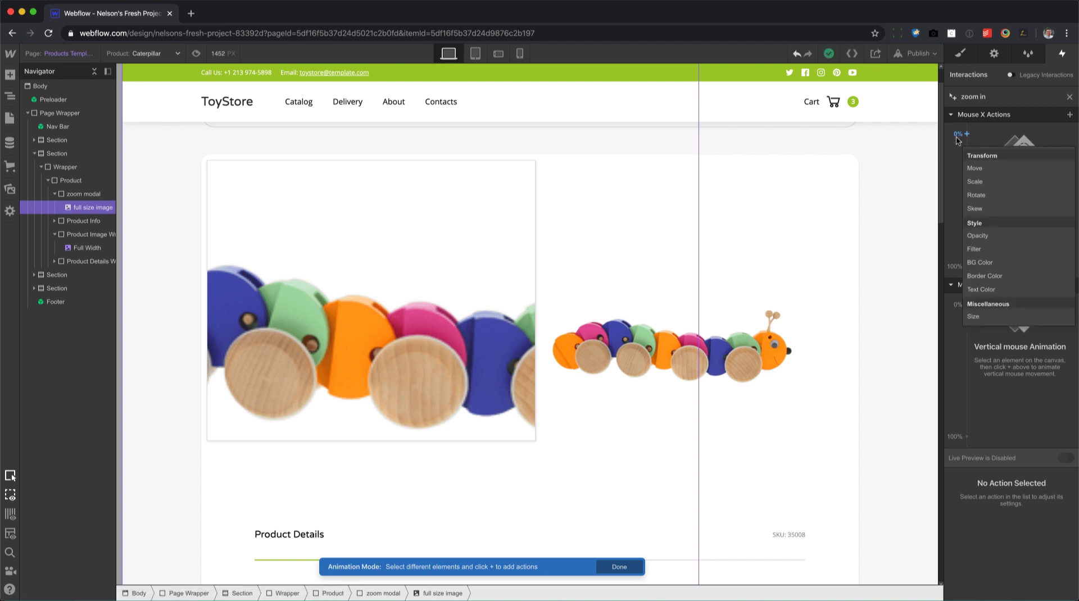
click(982, 182)
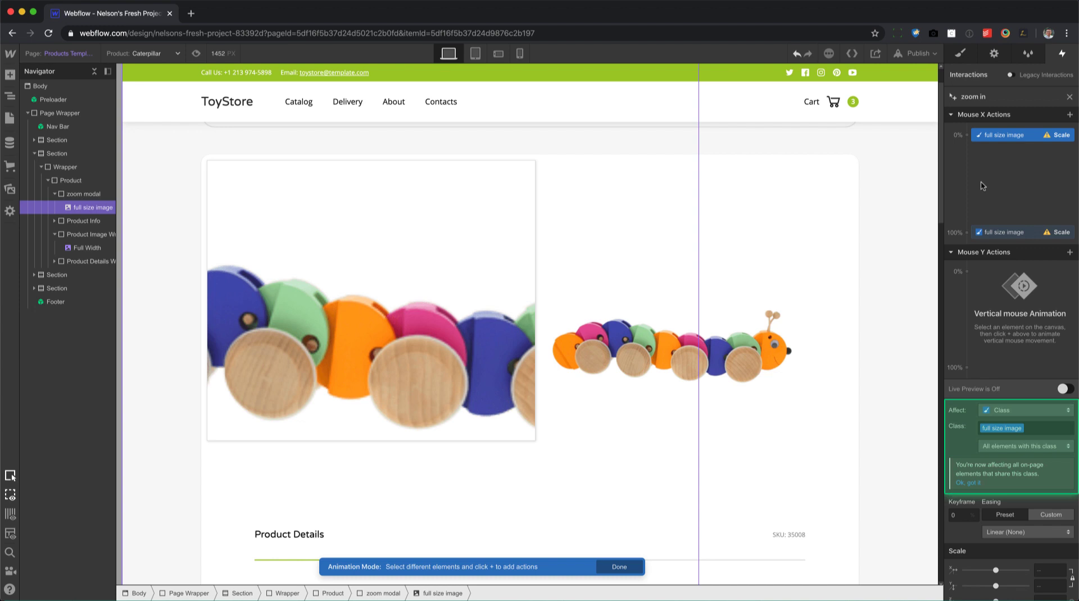
click(1047, 572)
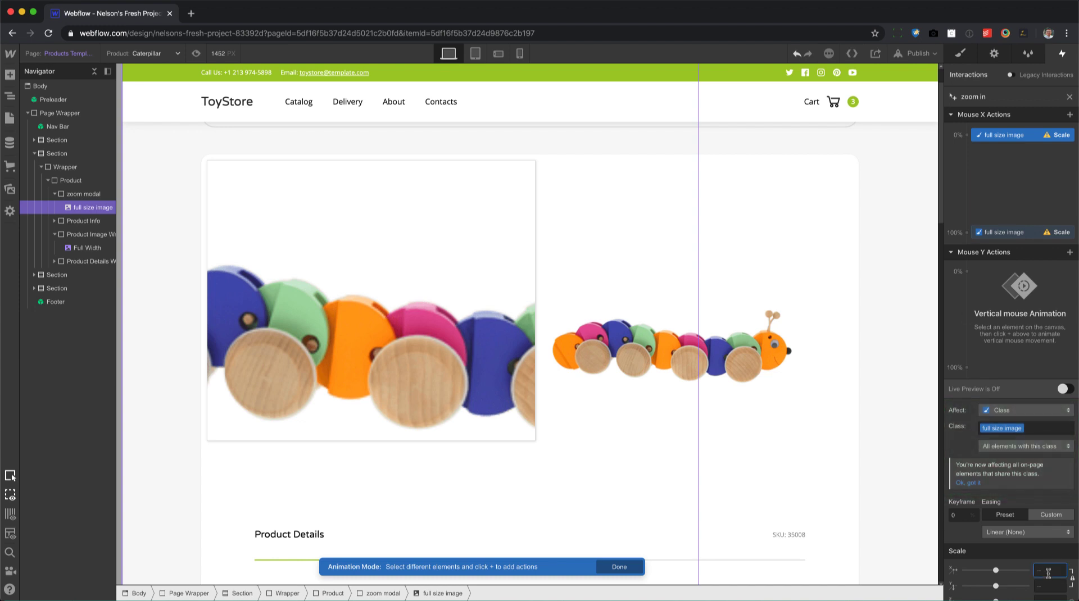
text(2)
key(BackSpace)
click(1006, 232)
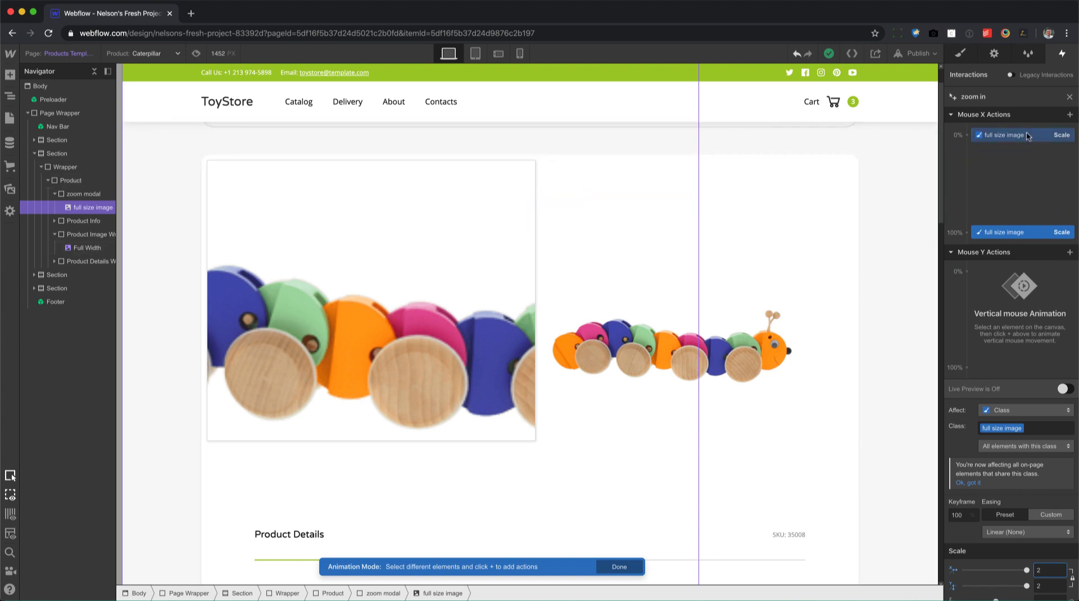
Add a Move action at 0% of Mouse X shifting the full size image X to 100%.
drag(1025, 133, 971, 136)
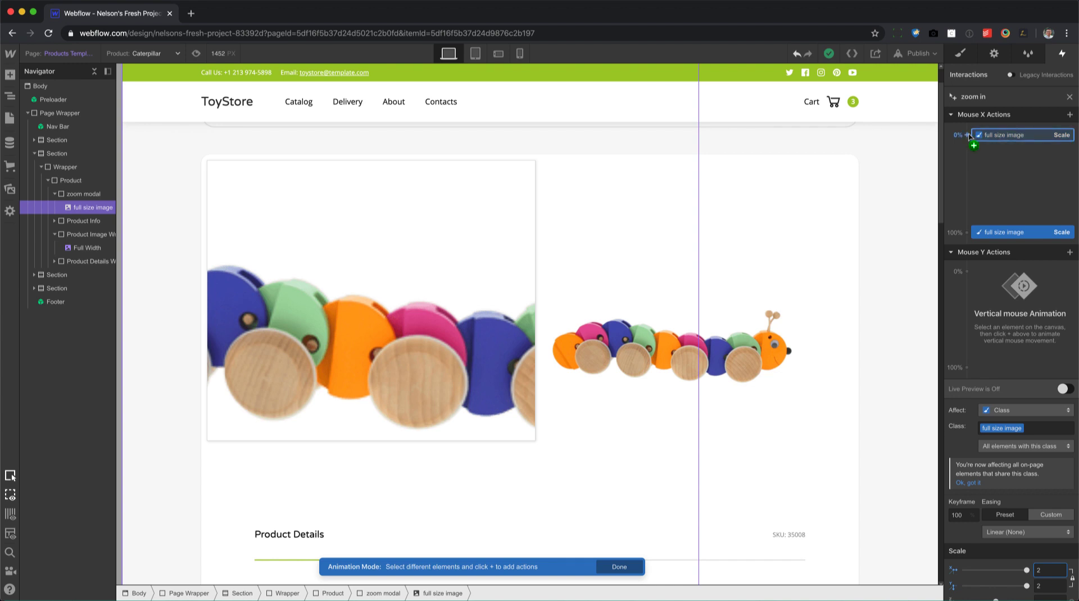
click(967, 136)
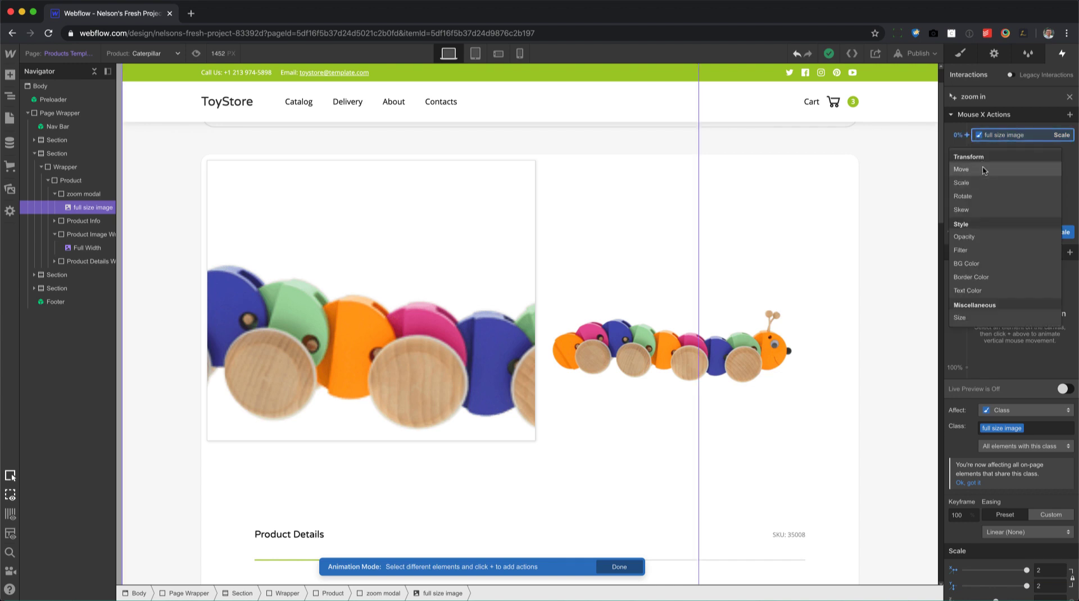
click(983, 170)
drag(998, 570, 1012, 570)
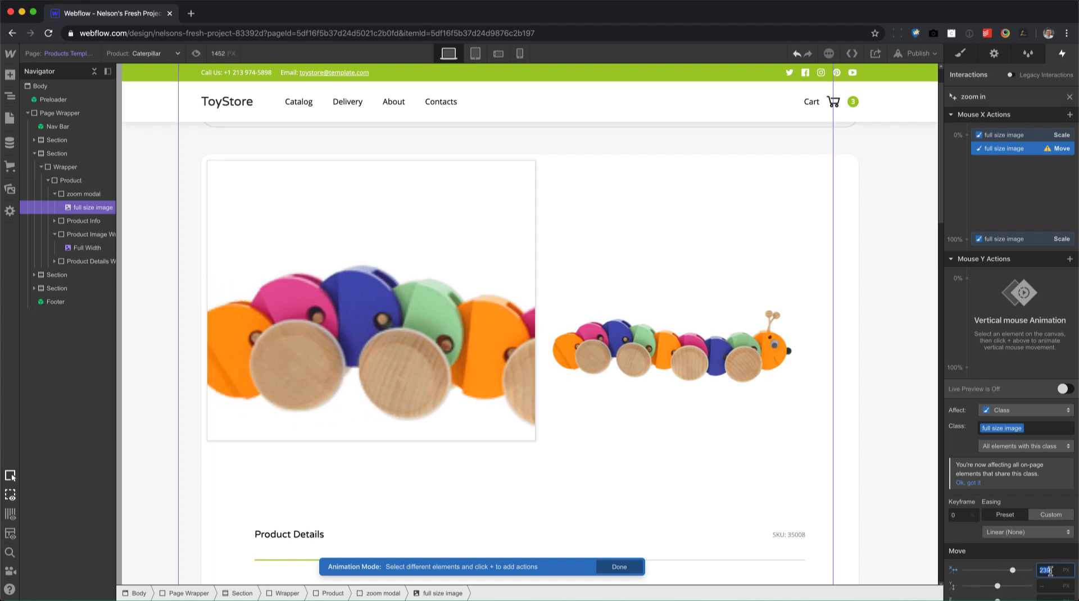
text(100%)
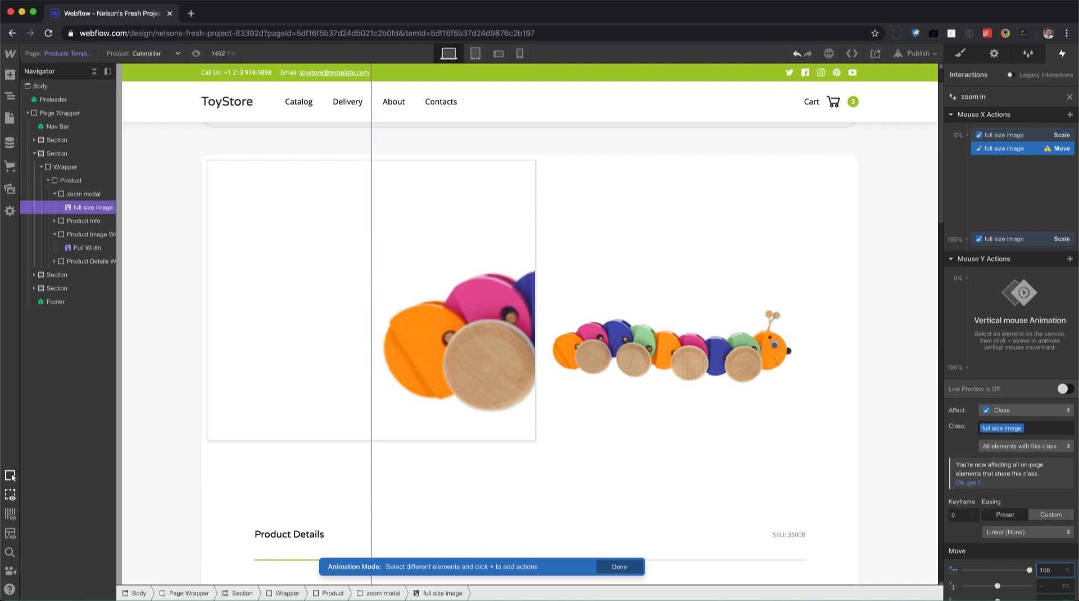
Add a Move action at 100% with X set to -100%, and turn on Live Preview.
click(965, 239)
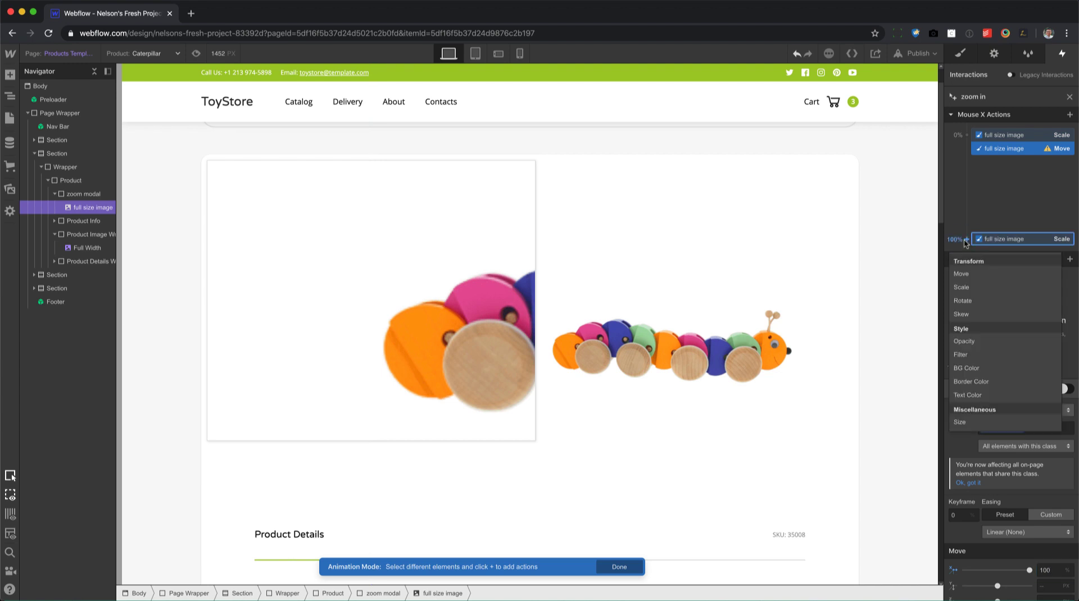
click(967, 274)
click(1047, 570)
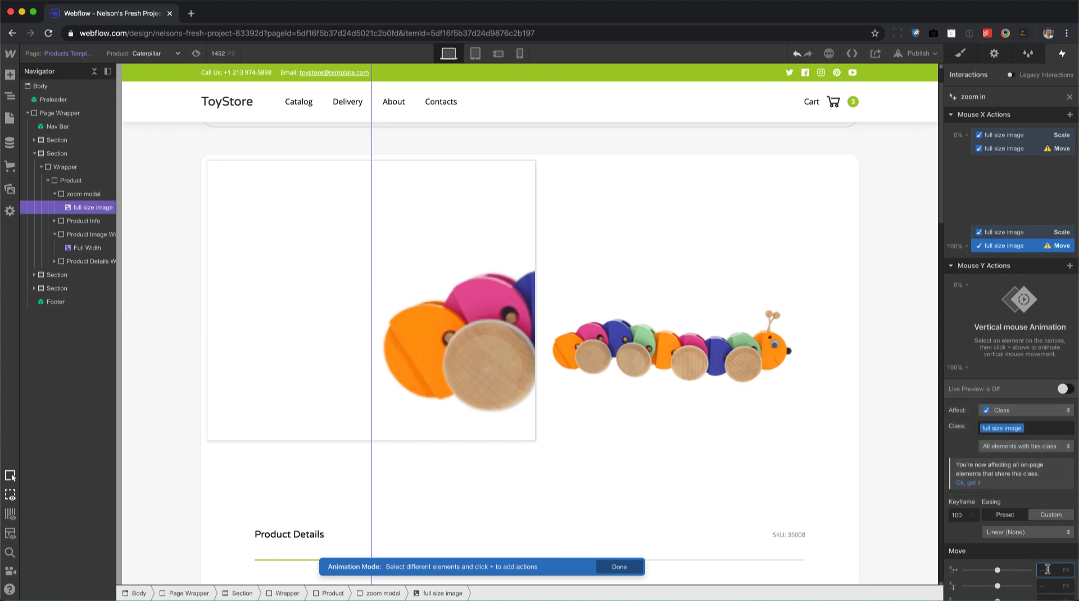
text(-100)
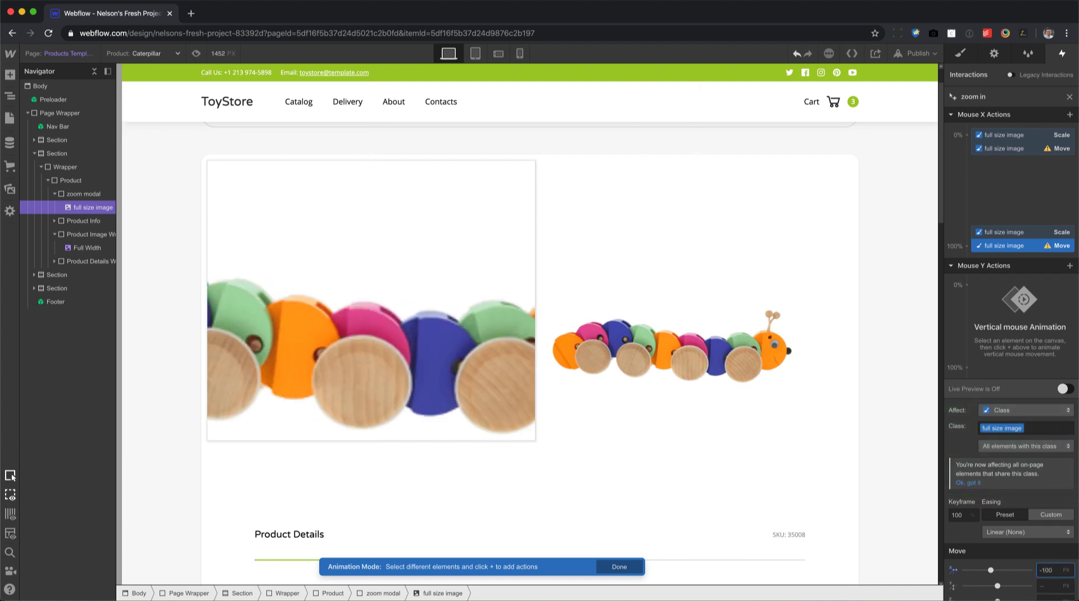
text(%)
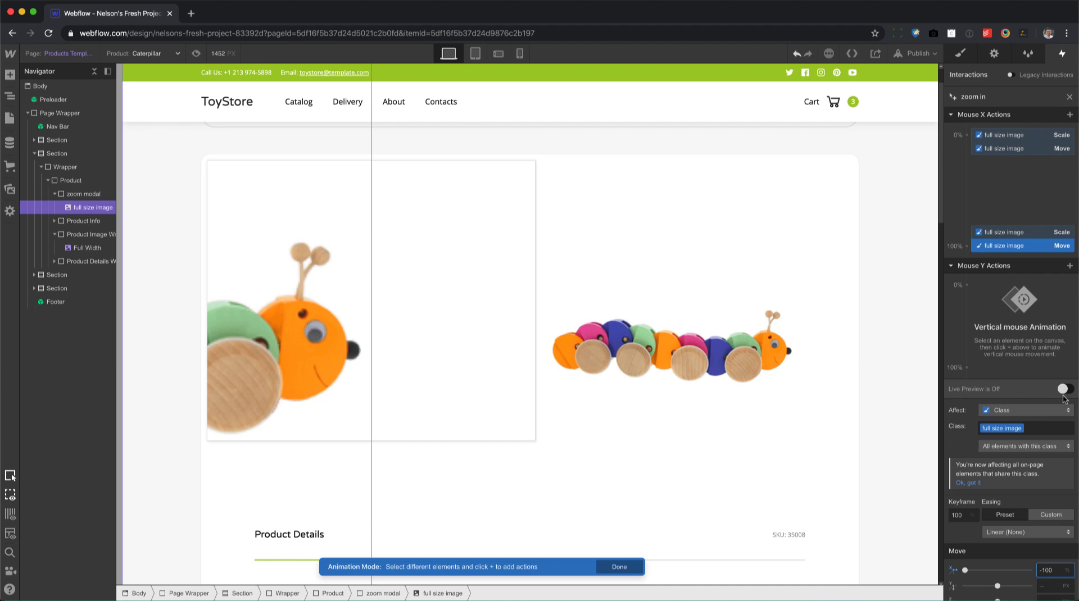
click(1063, 389)
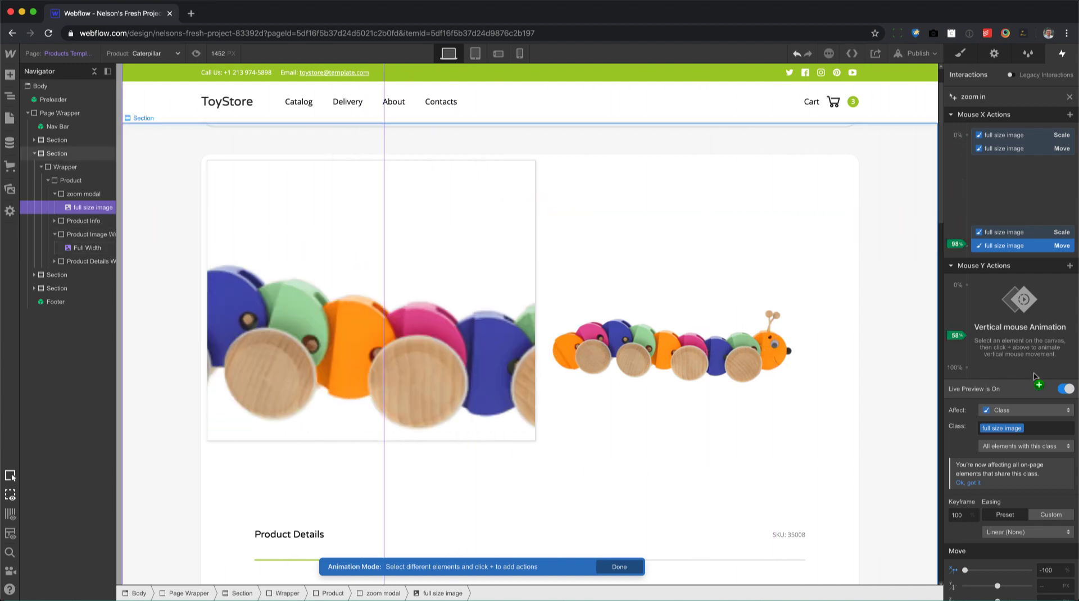
Add a Mouse Y Move action at 0% setting the full size image Y to -100%.
click(967, 285)
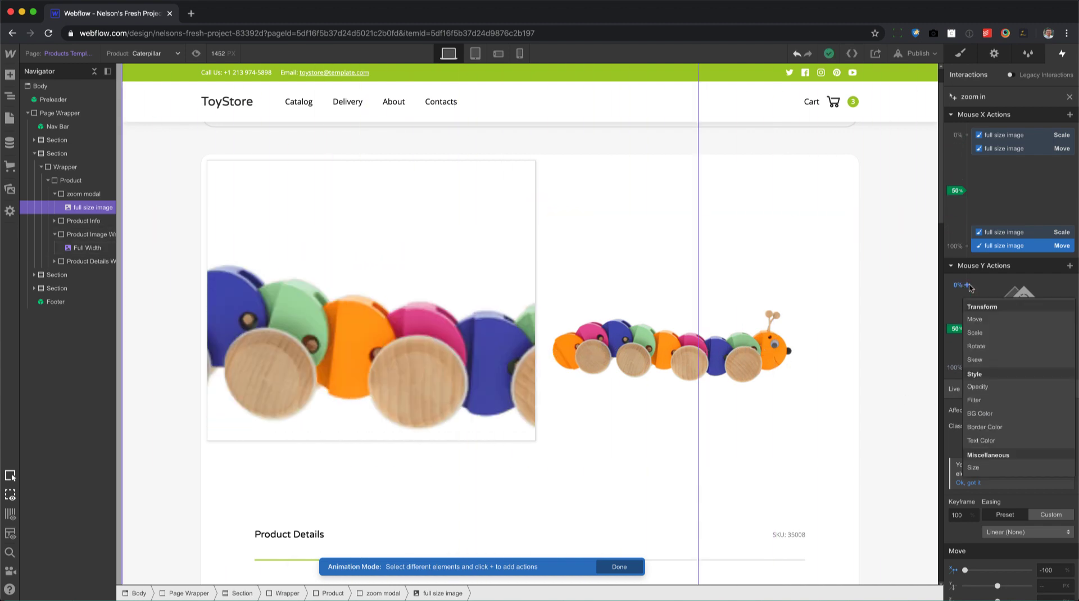
click(982, 320)
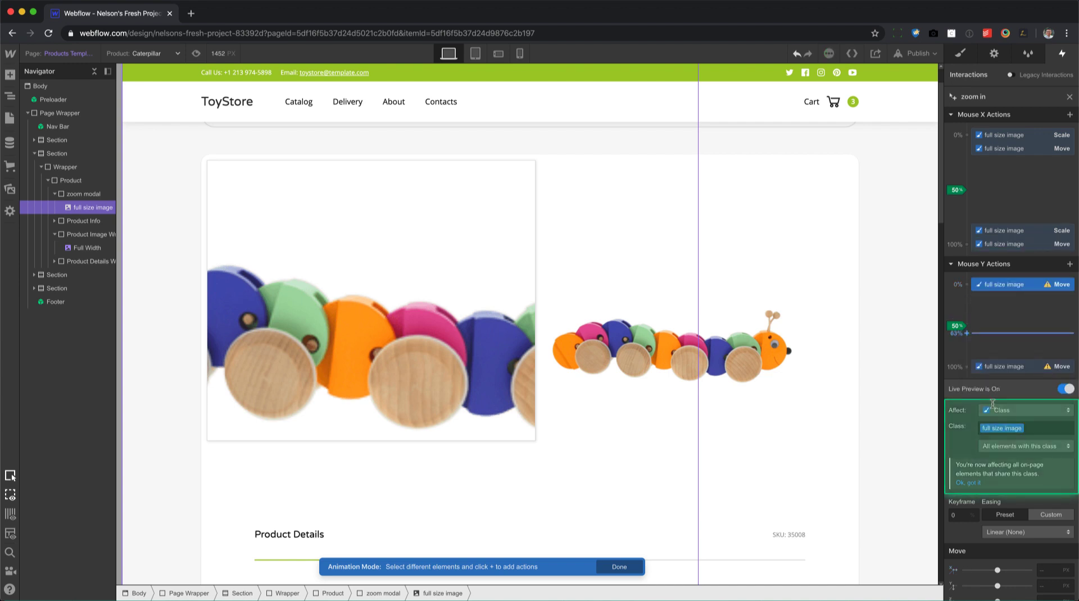
click(1048, 588)
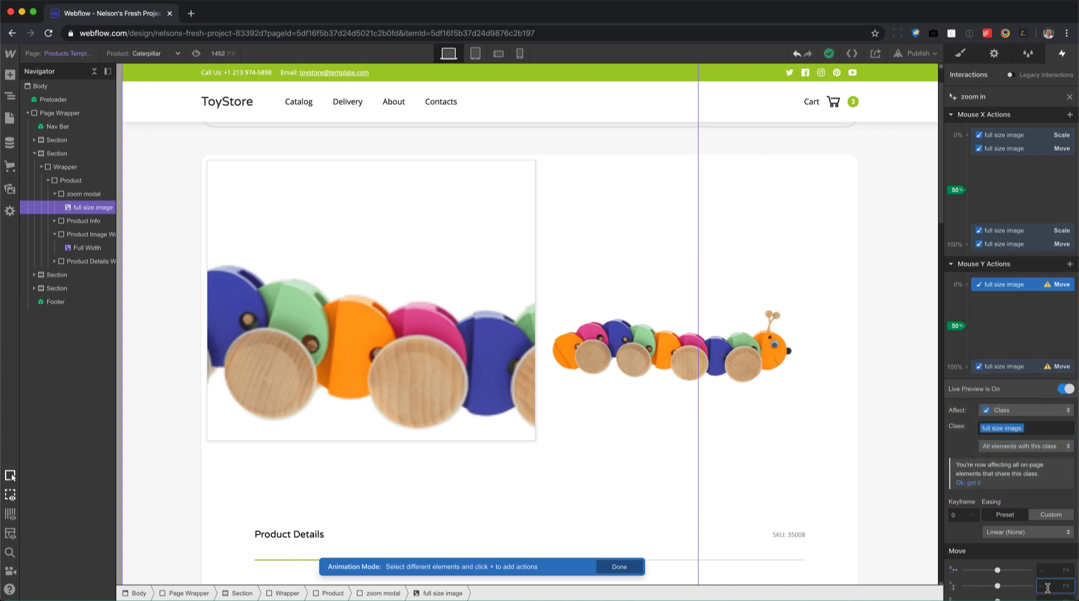
text(-100%)
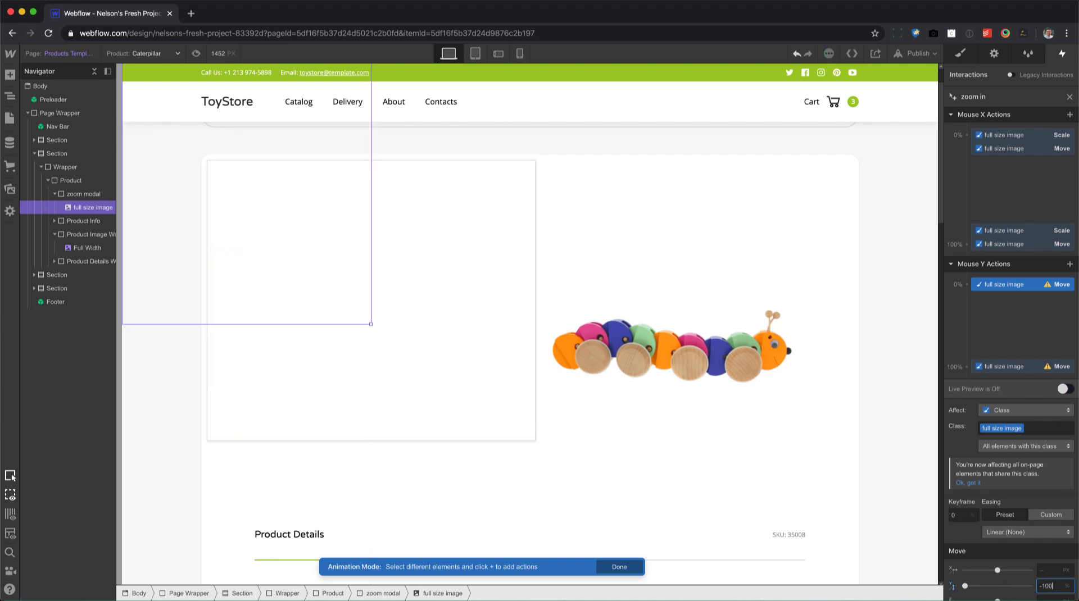
click(1010, 370)
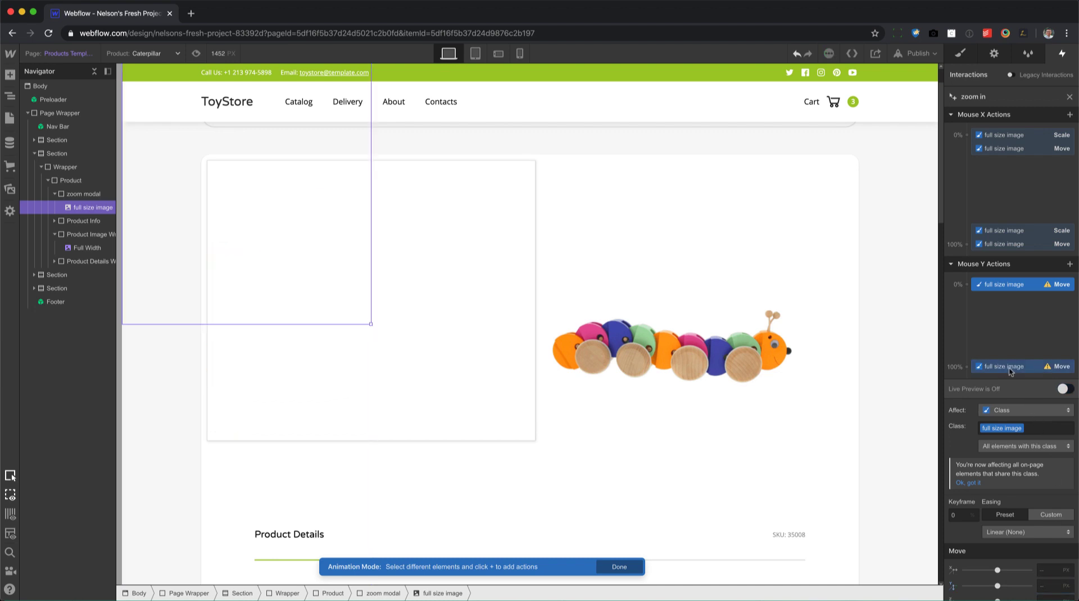
Set the 100% Mouse Y keyframe's vertical move to 100 and turn on Live Preview.
click(994, 368)
click(1047, 585)
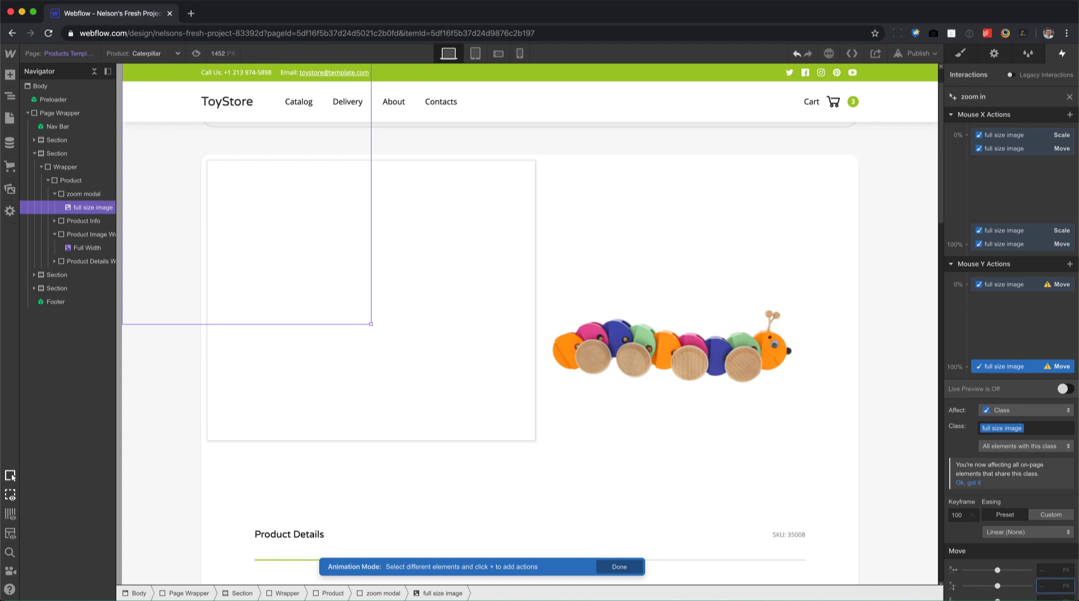
text(100)
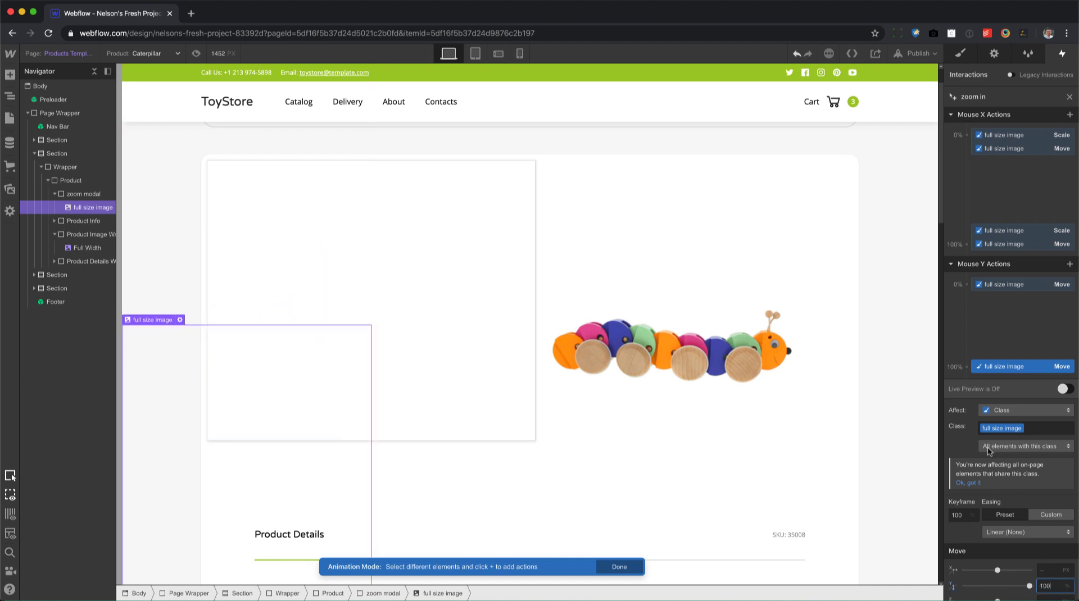
click(1063, 388)
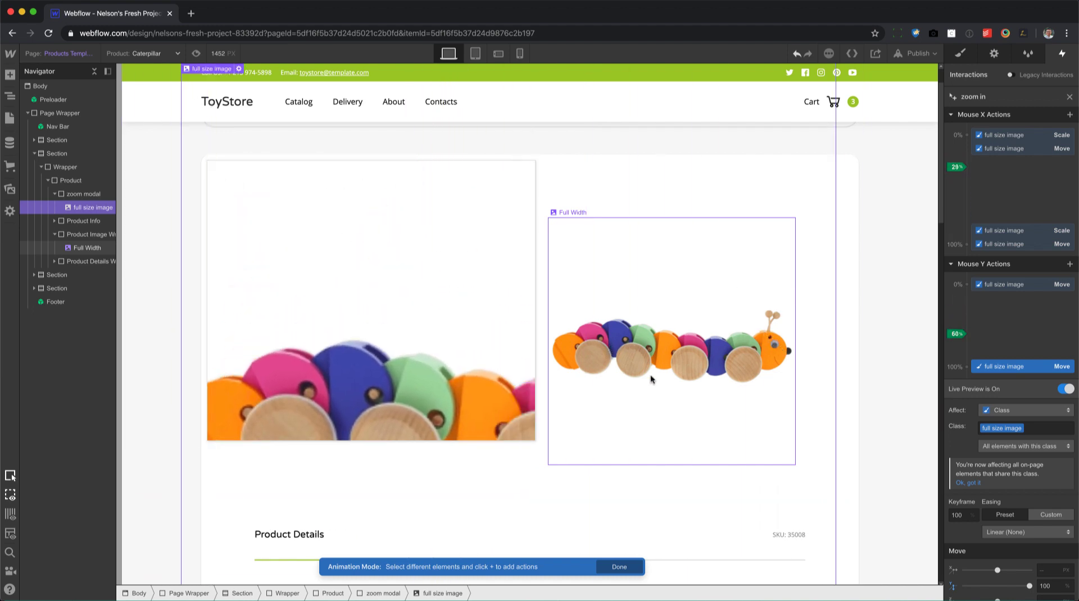
Turn Live Preview off, preview the page to try the caterpillar zoom, then exit preview.
click(1063, 389)
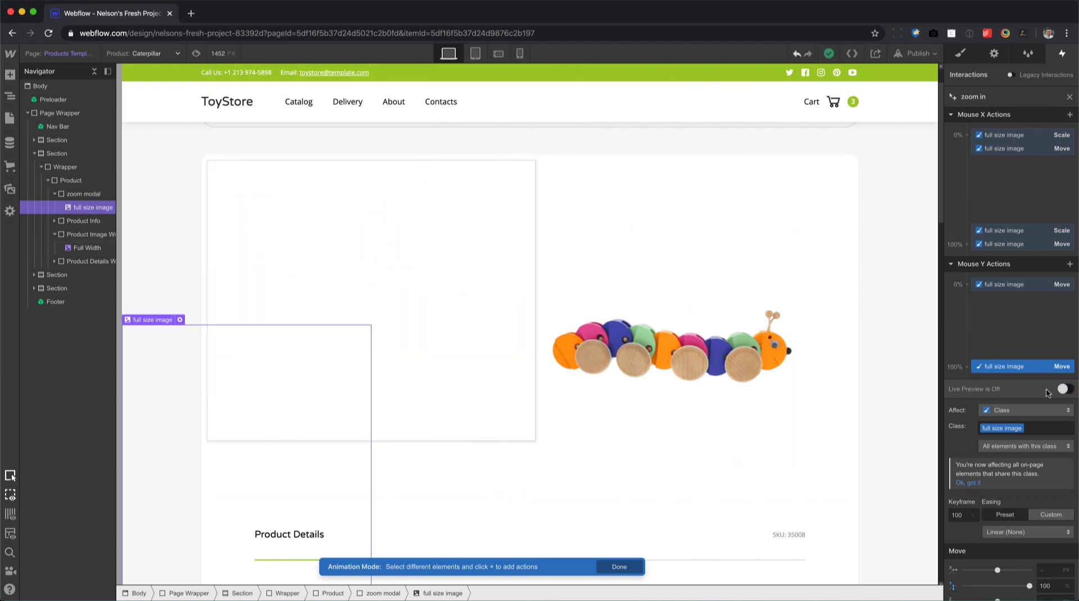
click(196, 54)
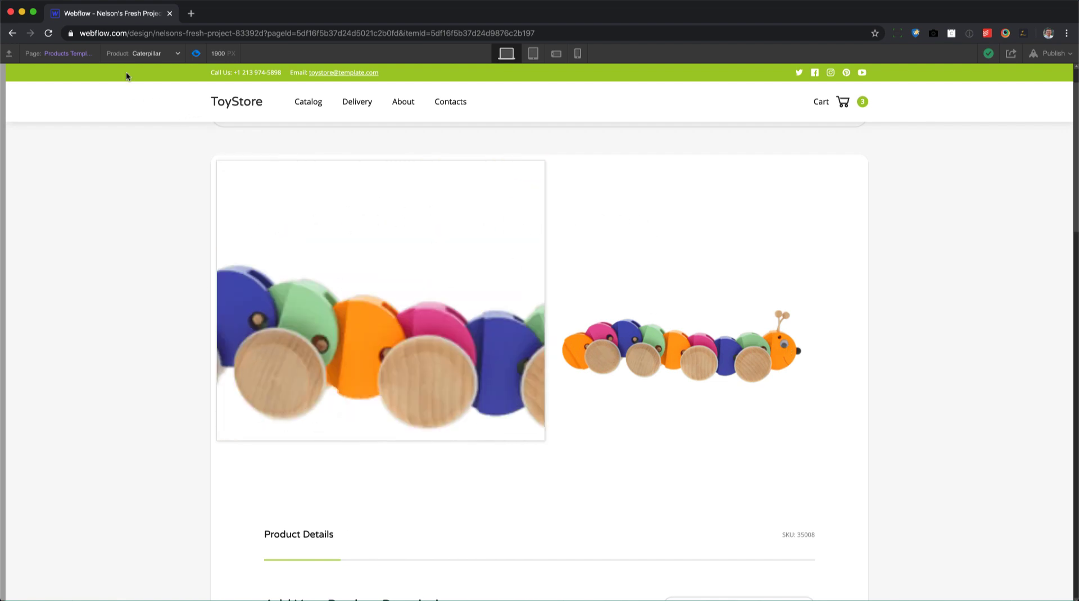
click(196, 54)
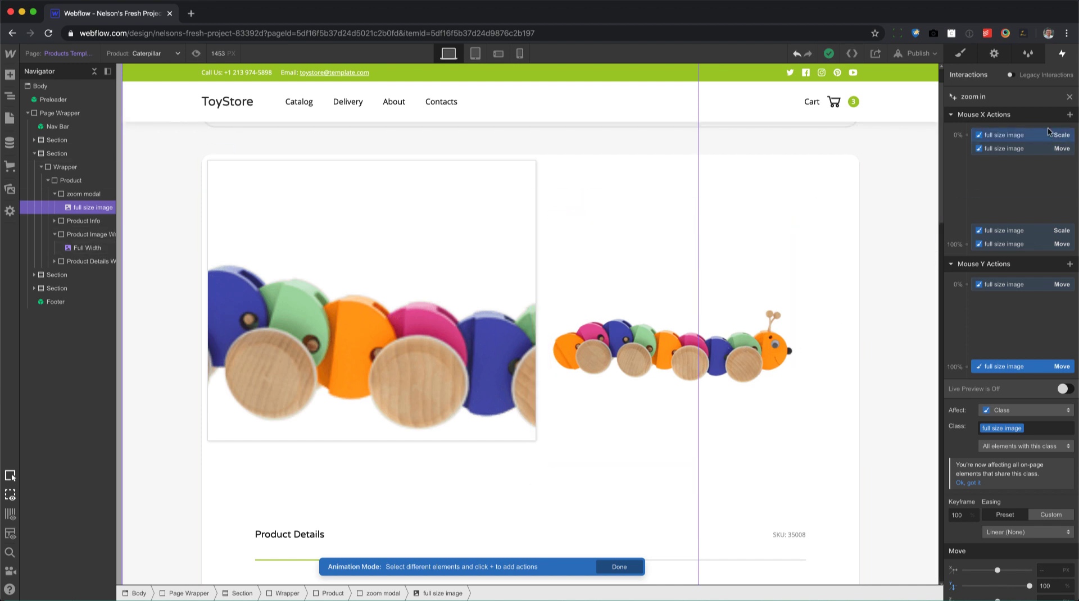
Close the animation editors and add a Mouse hover trigger whose On hover action starts an animation.
click(1071, 98)
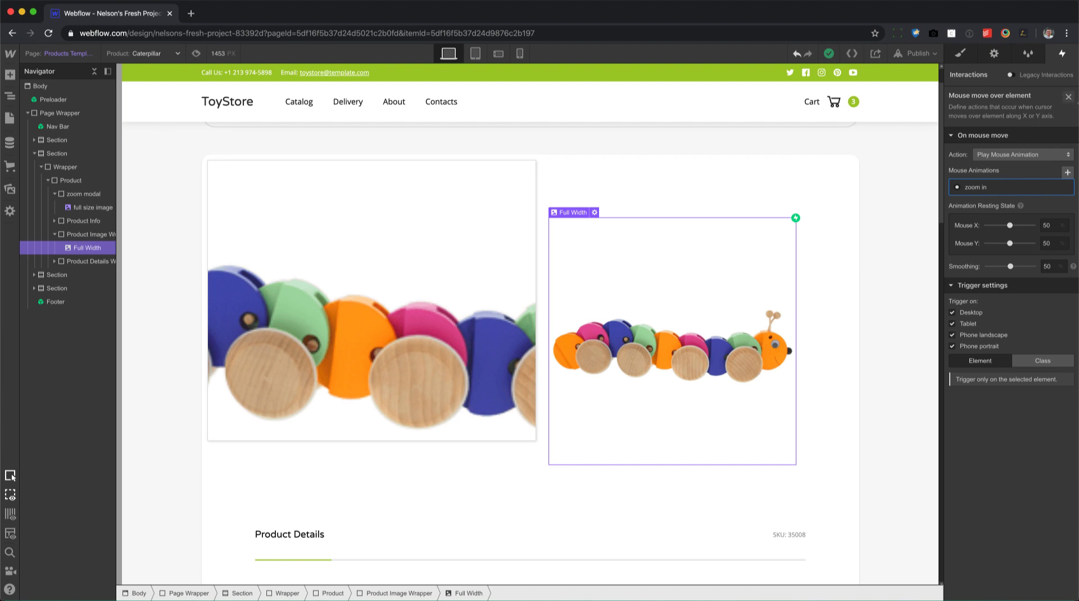
click(1068, 97)
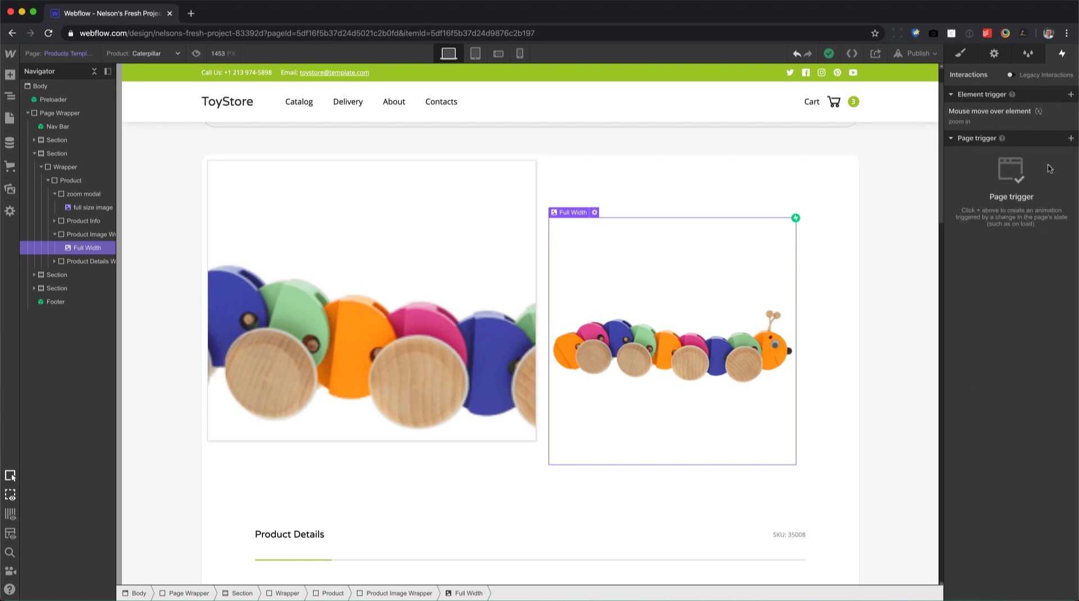
click(1071, 96)
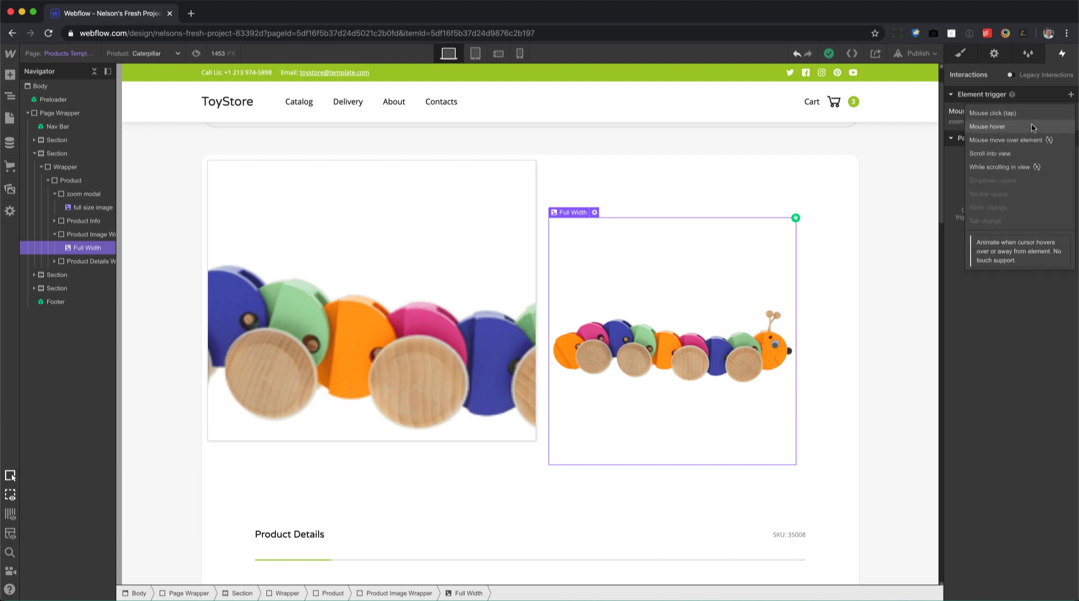
click(1031, 127)
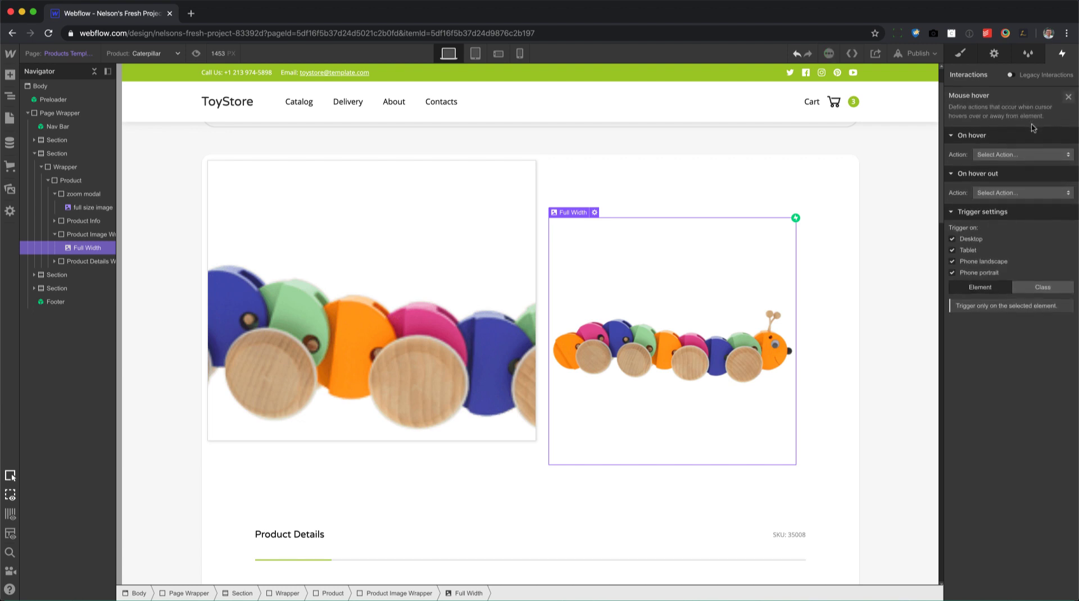
click(1018, 155)
click(1004, 181)
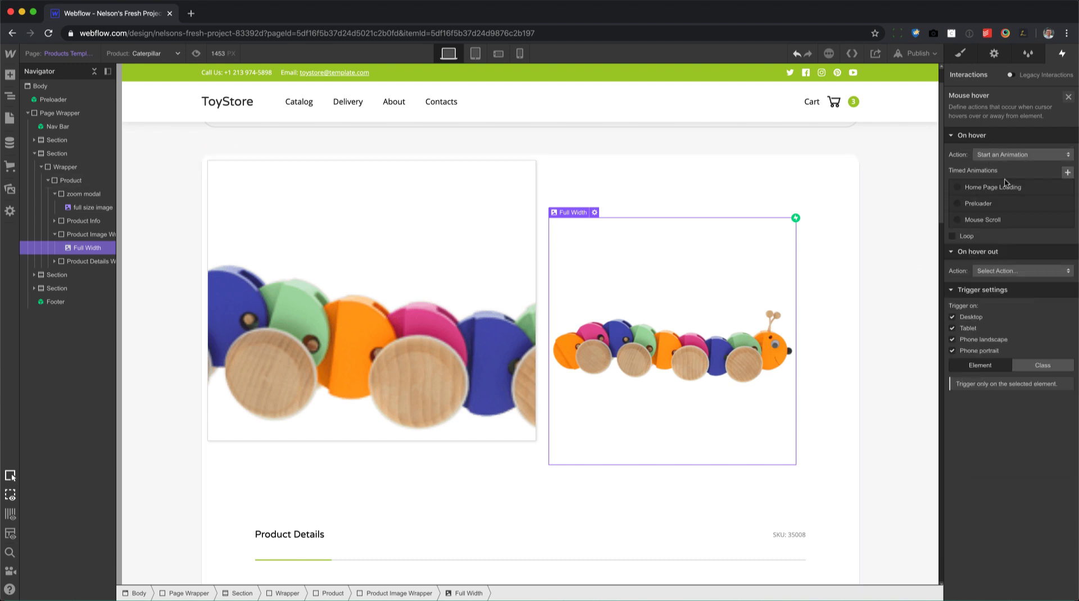
Create a timed animation named 'show zoom modal' targeting the zoom modal.
click(1066, 172)
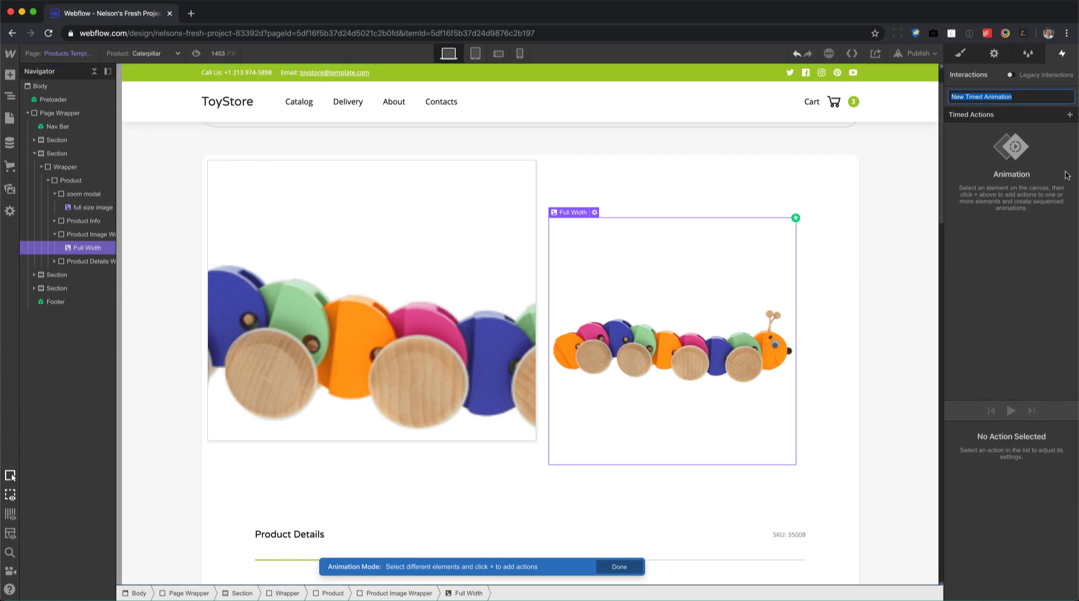
text(show zoom modal)
key(Return)
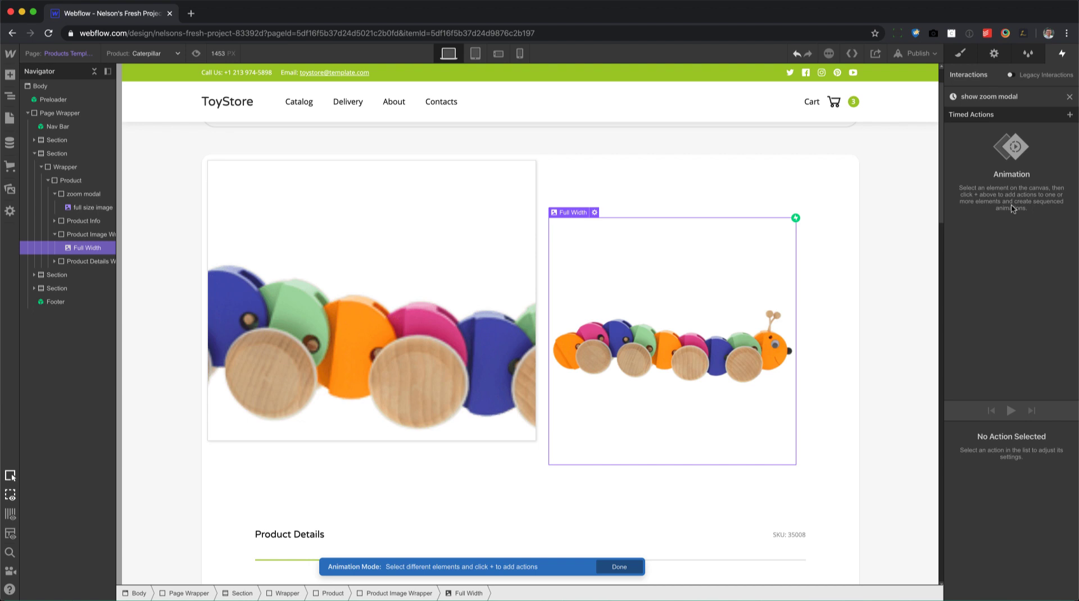
click(93, 195)
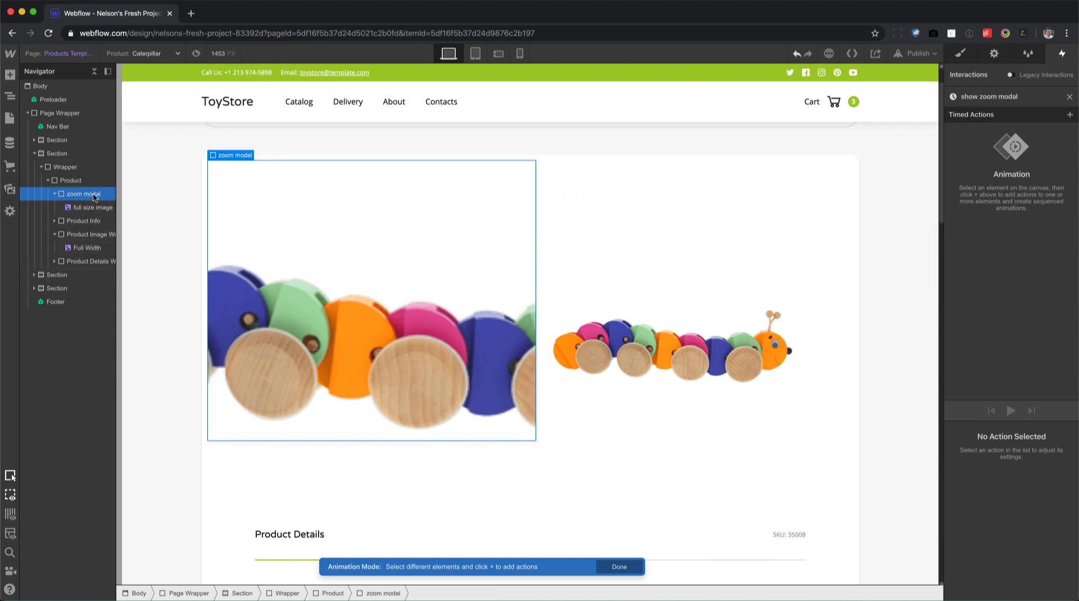
Add a Hide/Show initial-state action that starts the zoom modal hidden (None).
click(1070, 116)
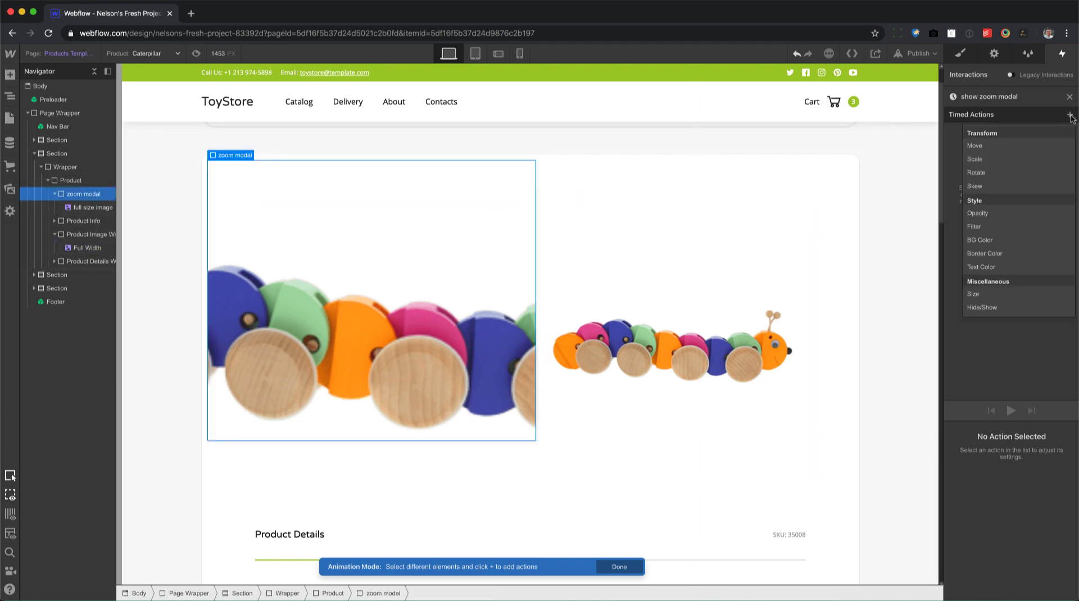
click(986, 313)
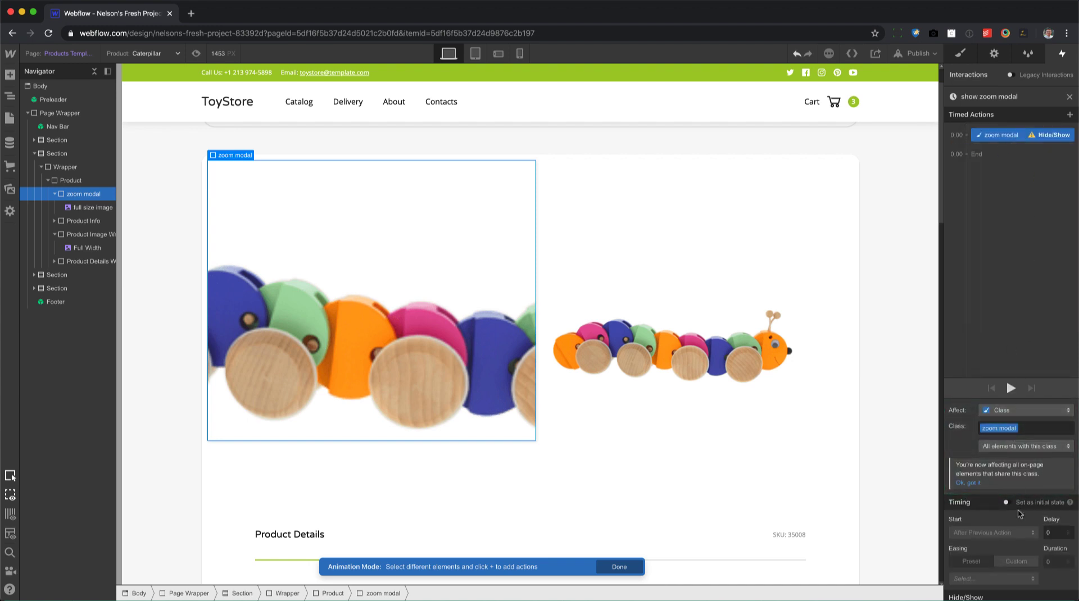
scroll(1009, 495, down, 2)
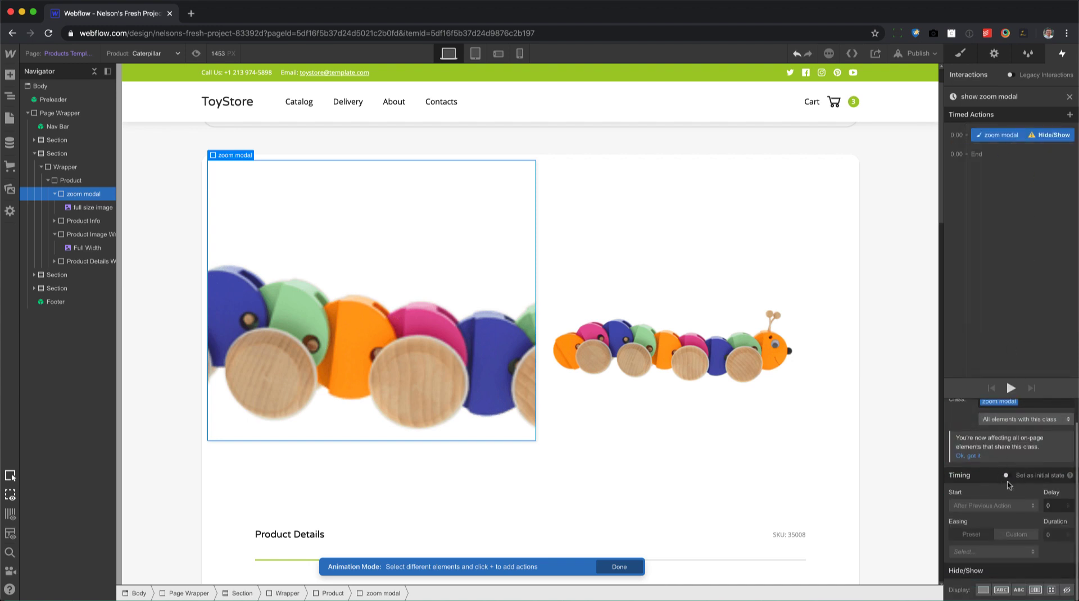
click(1007, 475)
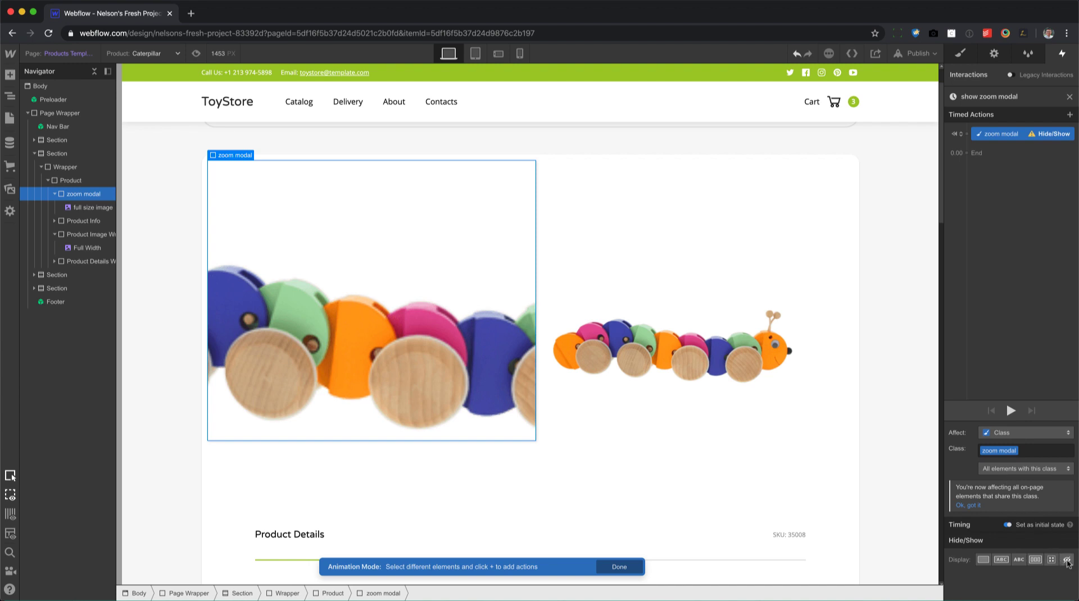
click(1067, 561)
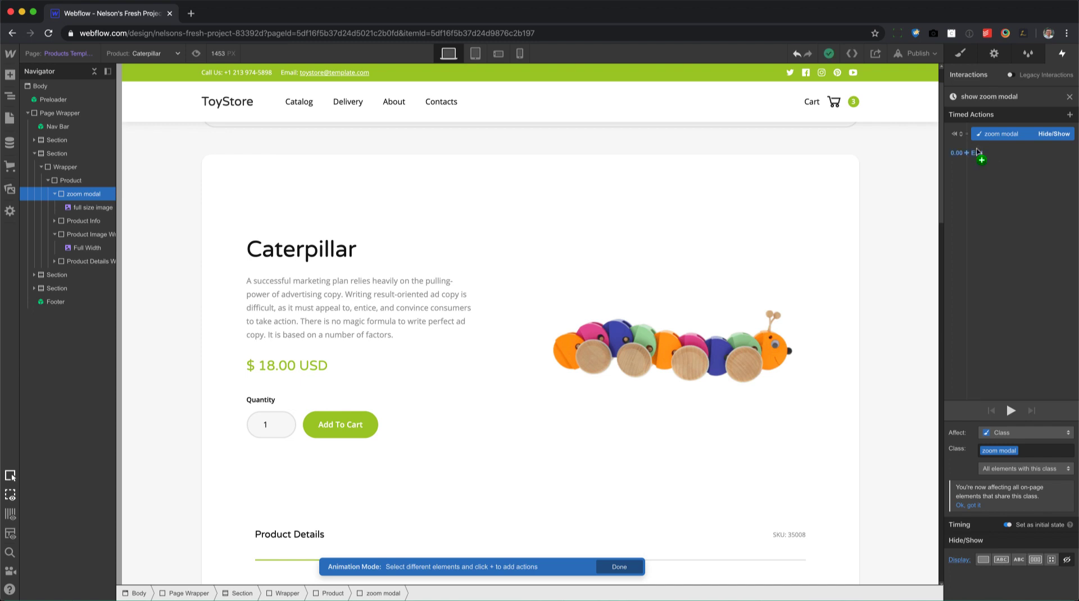
Add a second timed Hide/Show action that displays the zoom modal as Block.
click(978, 162)
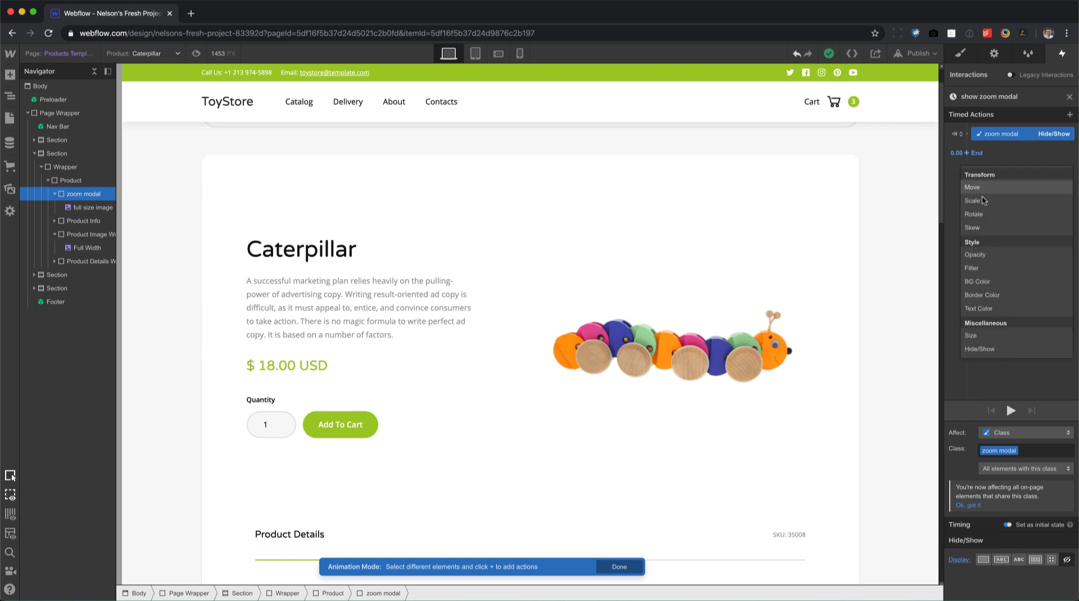
click(989, 349)
click(1007, 476)
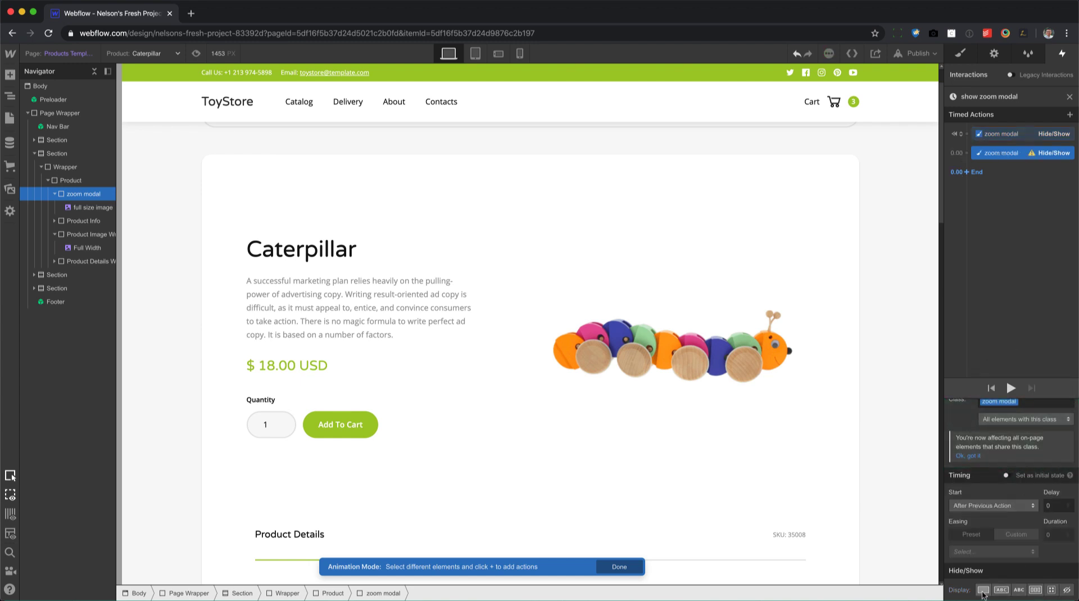
click(982, 590)
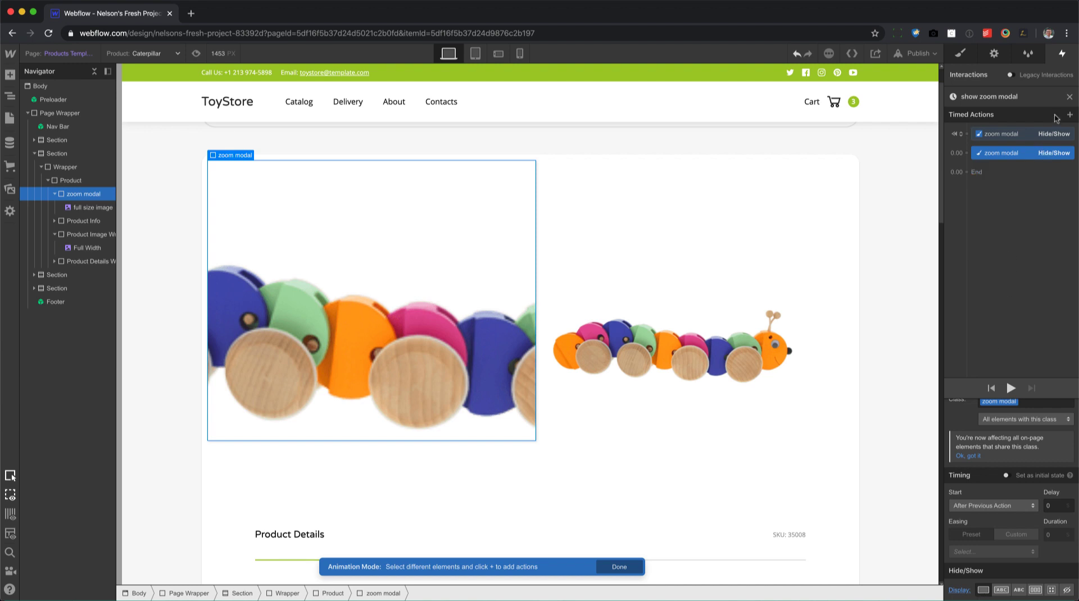
Set On hover out to start a new timed animation named 'hide zoom modal'.
click(1069, 98)
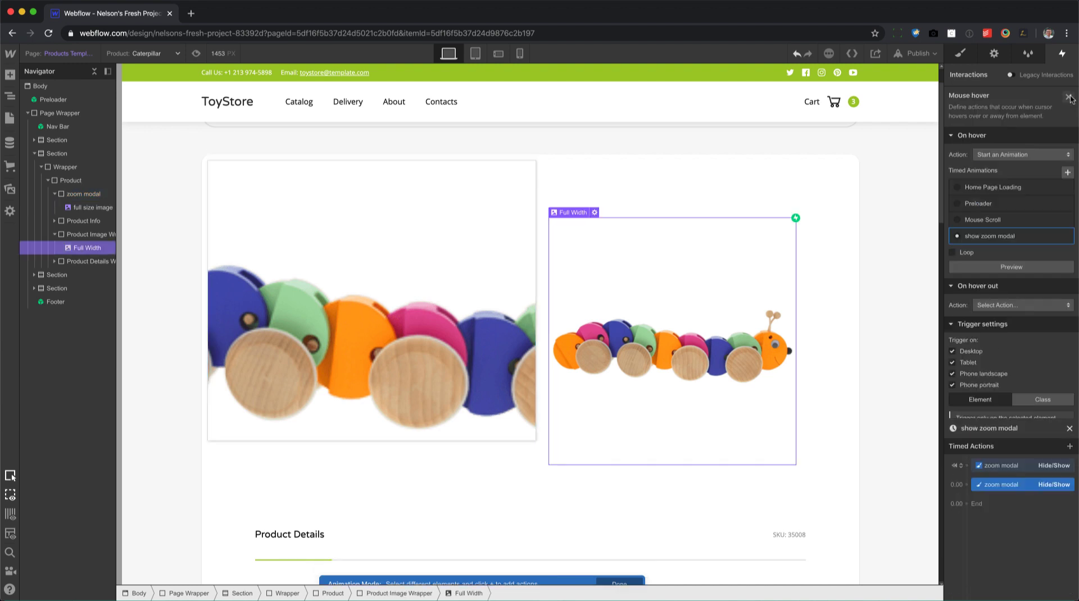
click(1008, 300)
click(1009, 312)
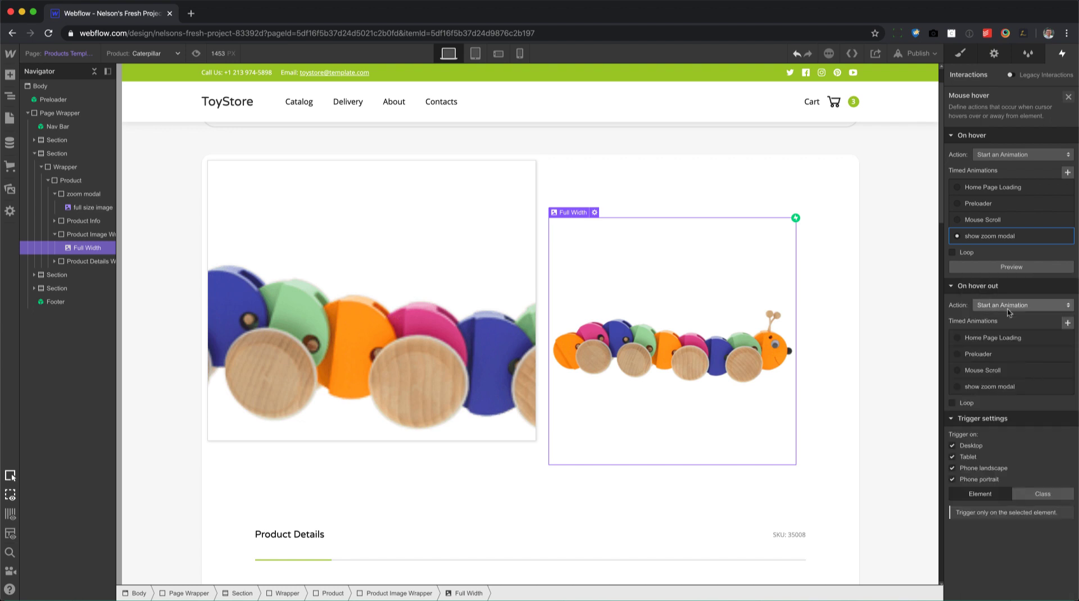
click(1067, 322)
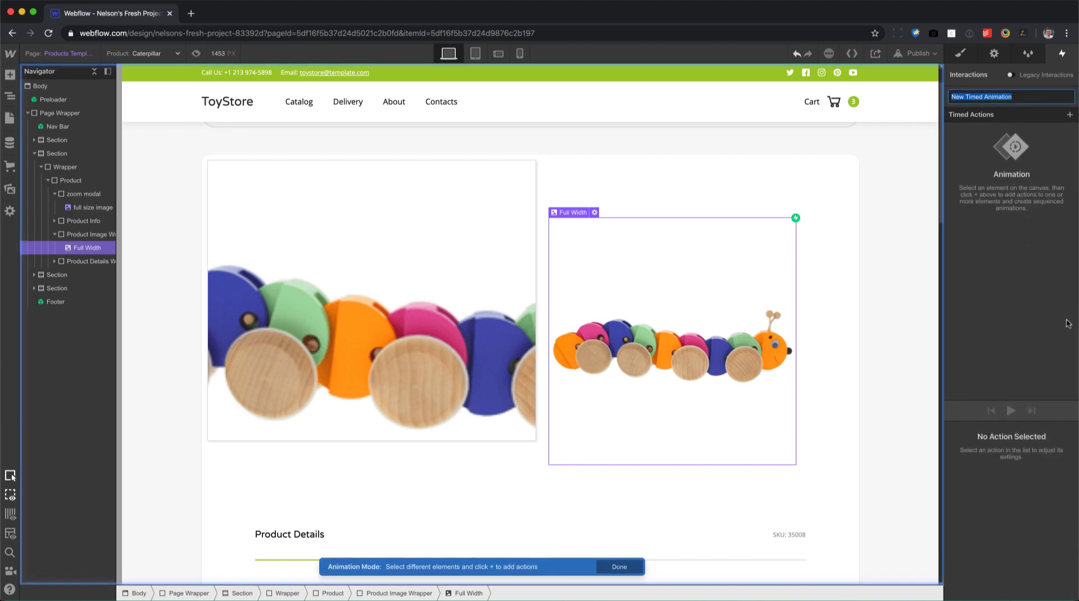
text(hide )
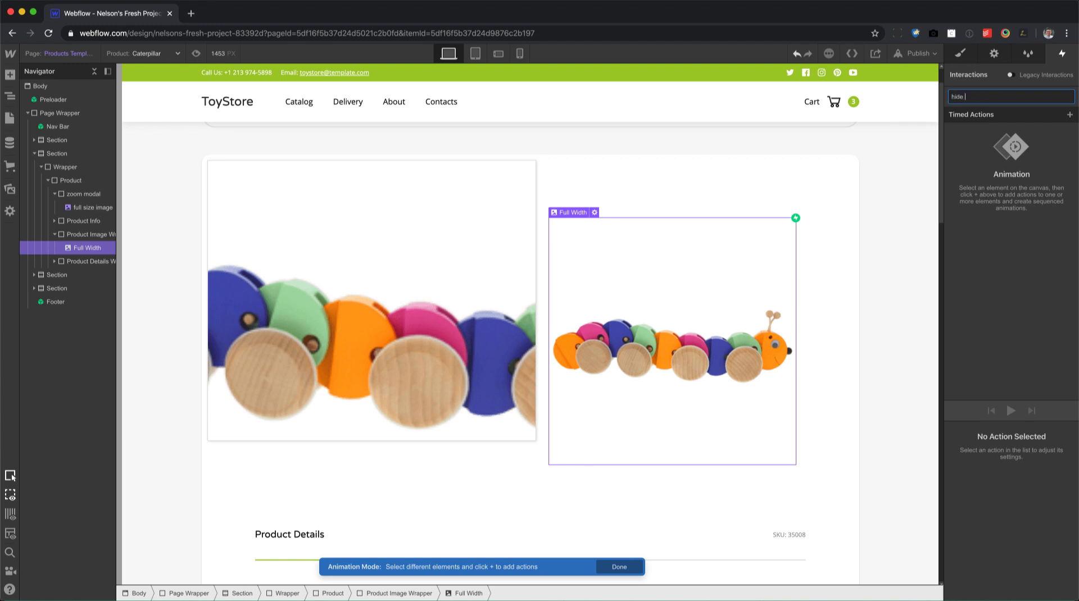
text(zoom modal)
key(Return)
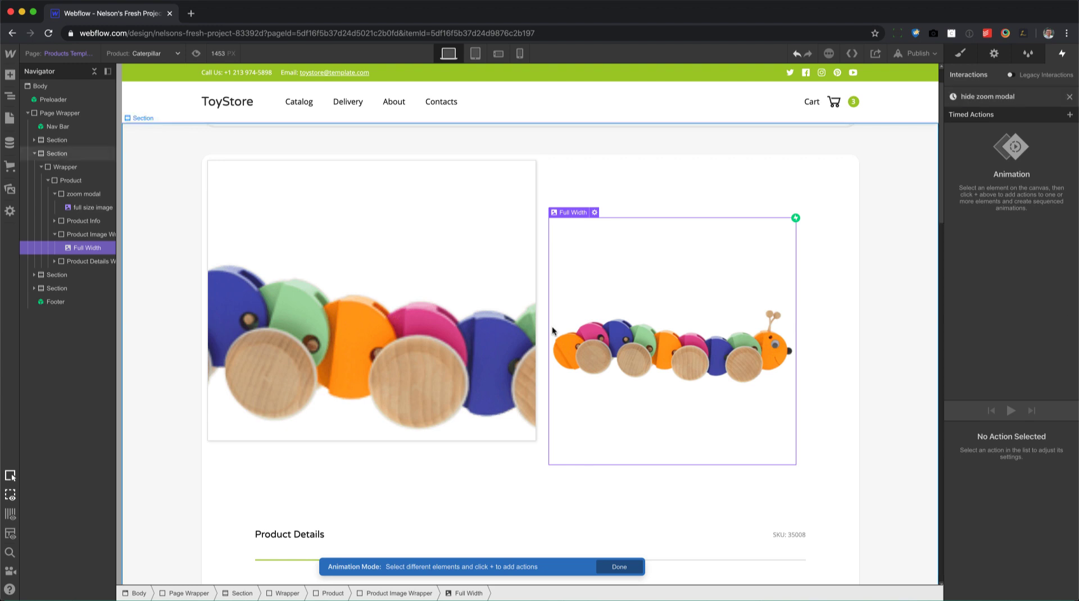
Add a Hide/Show action on the zoom modal set to None, then close the editor.
click(86, 194)
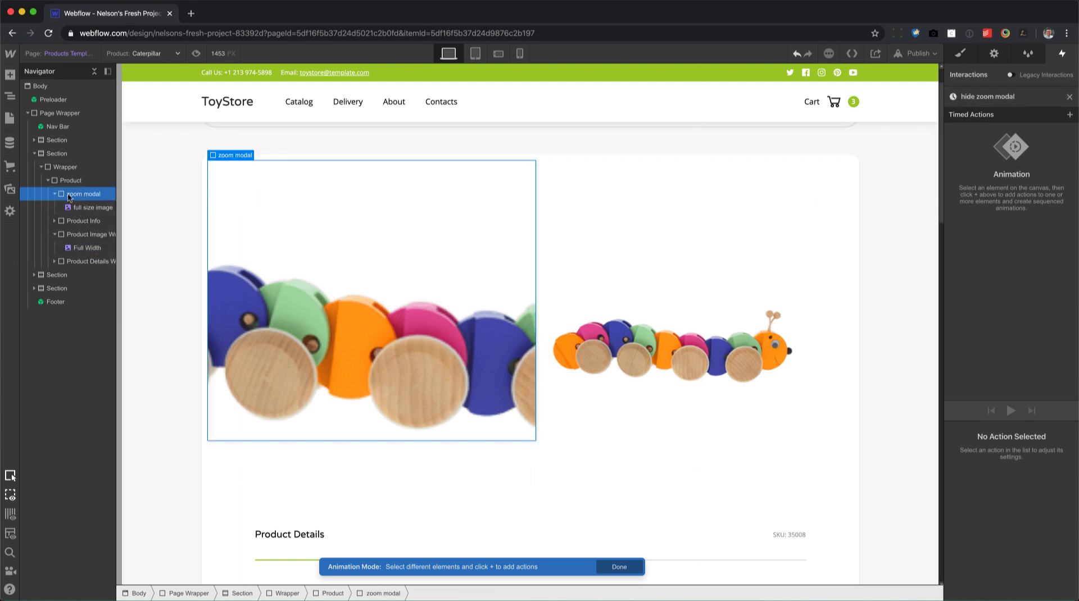
click(1069, 115)
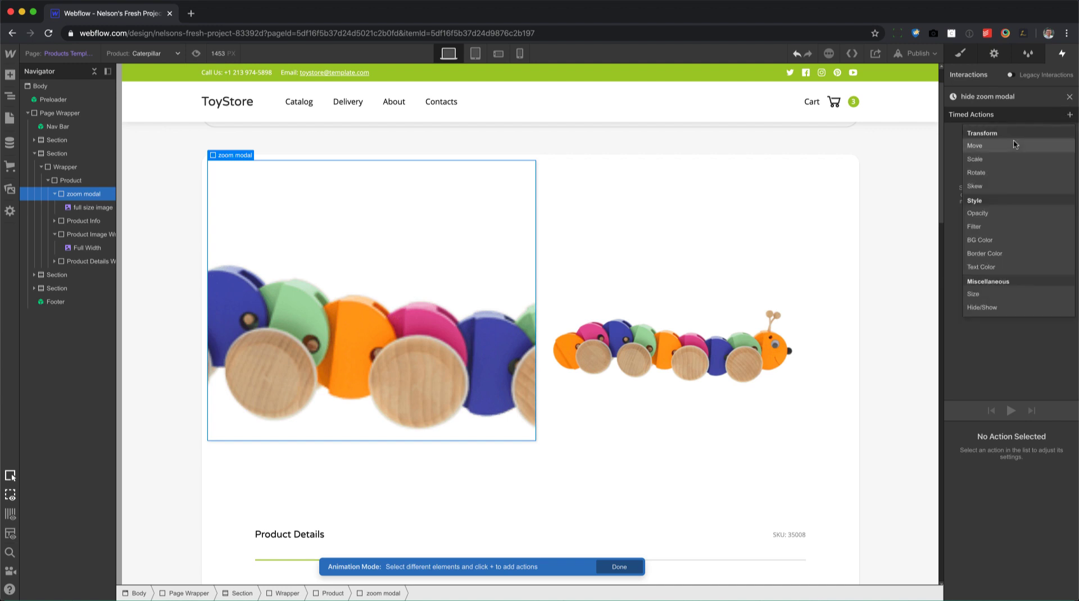
click(984, 307)
scroll(1011, 506, down, 1)
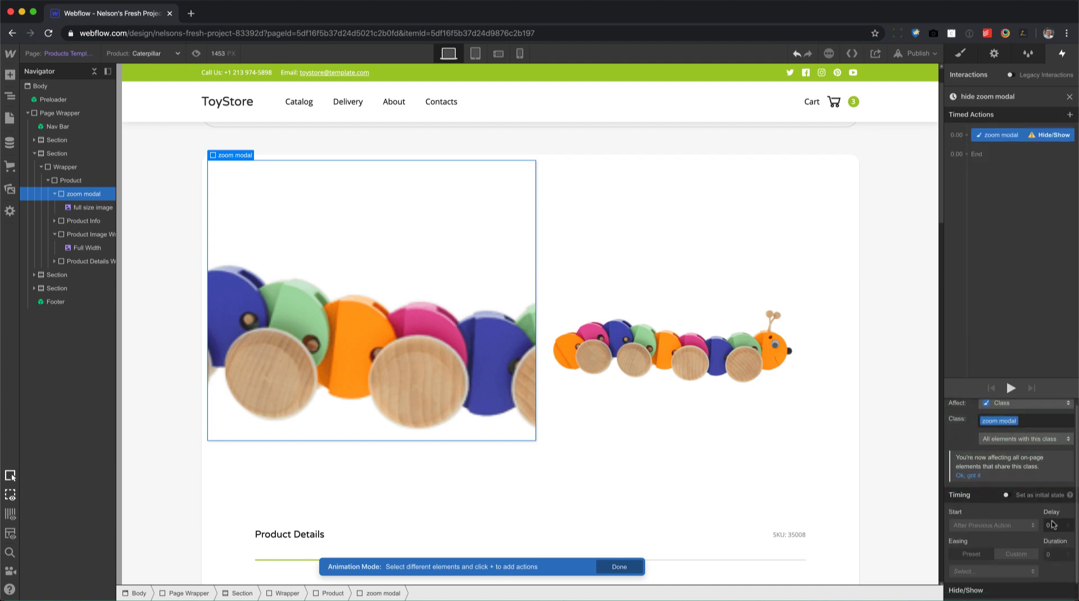
click(1068, 591)
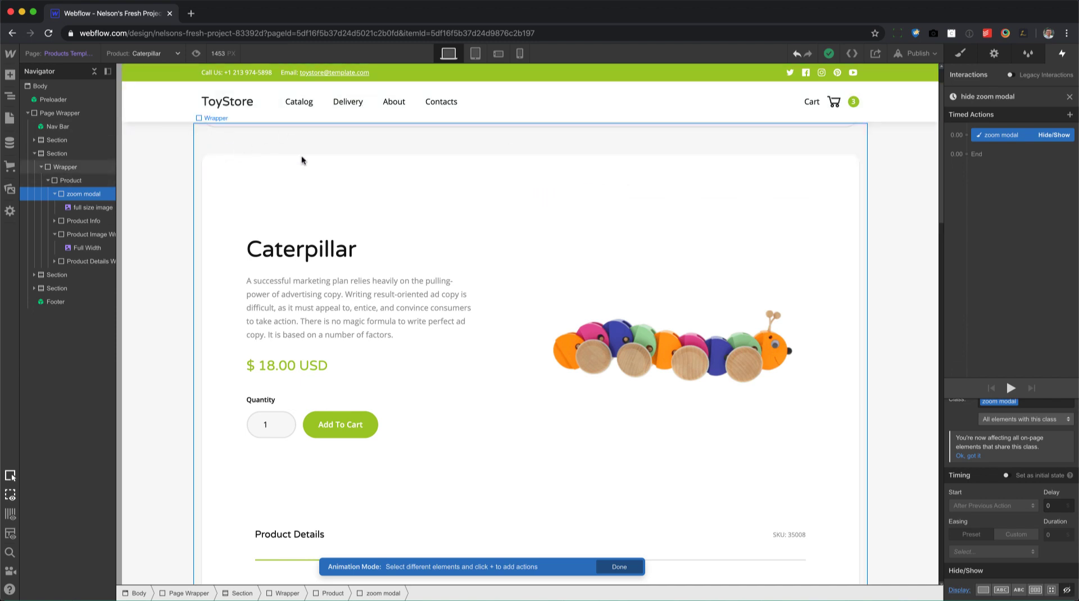
click(1067, 98)
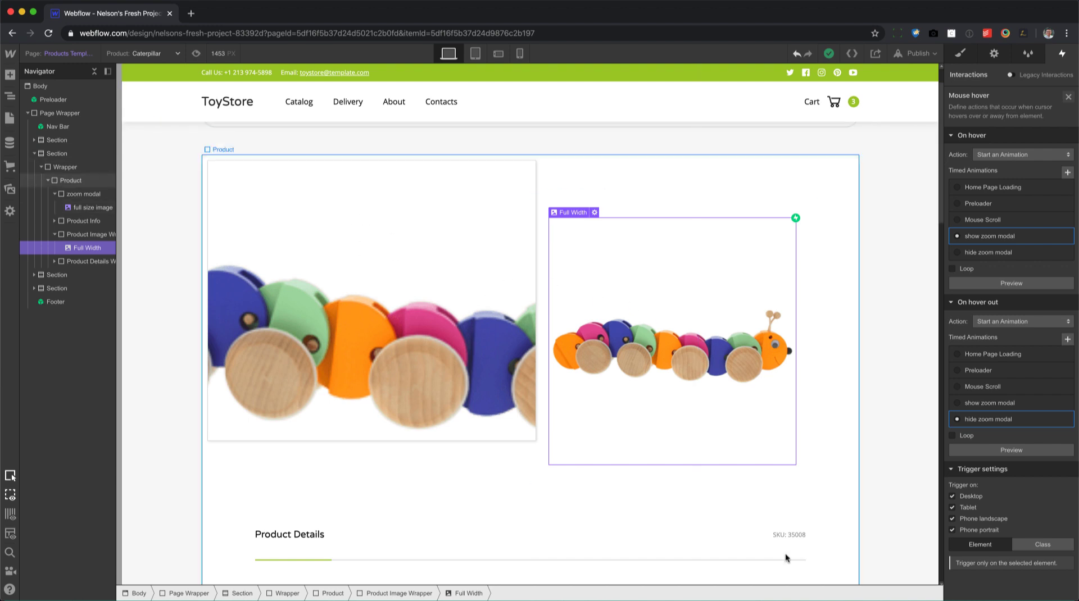
Enter Preview mode to test the zoom modal when hovering the caterpillar image.
click(196, 54)
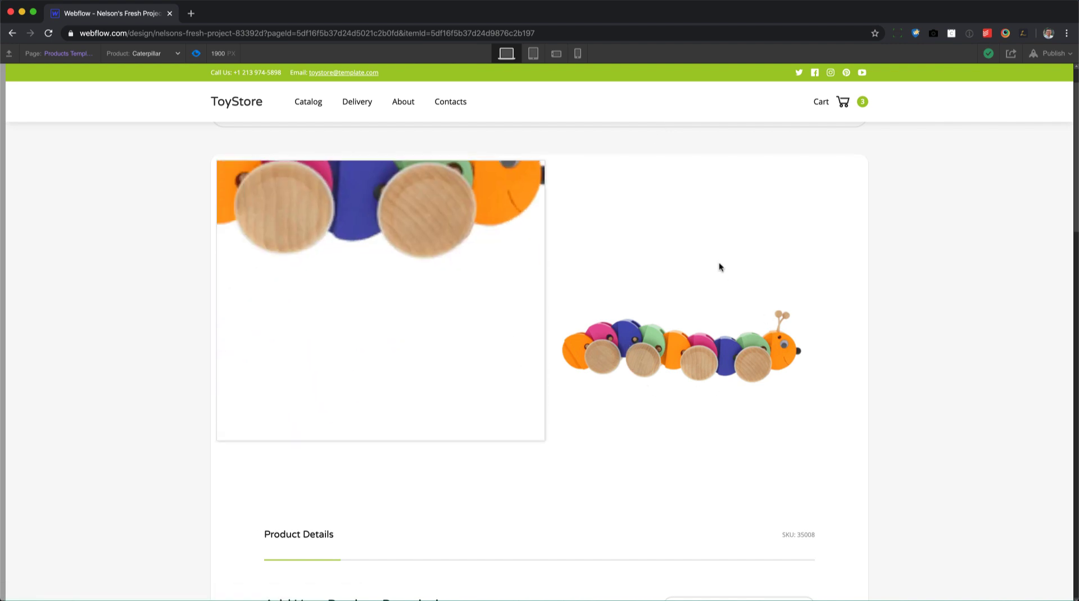